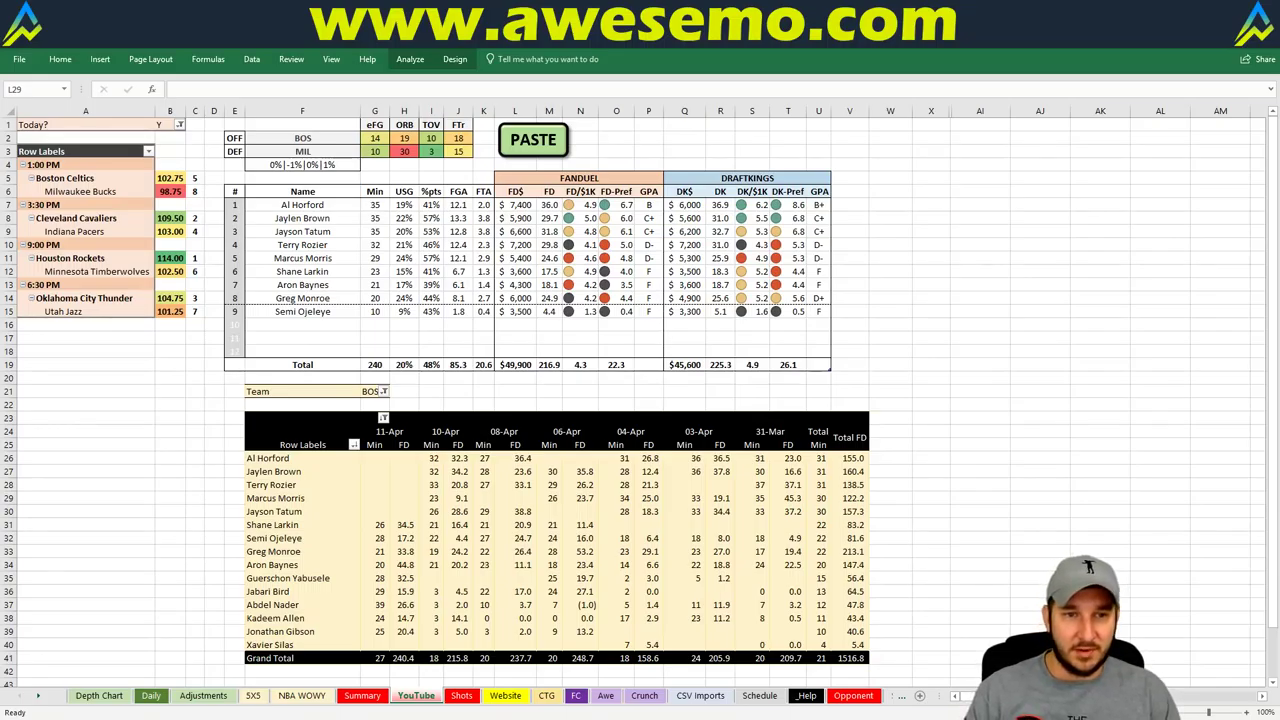
# Step: Set the Team filter to MIL to review Milwaukee's player projections and recent game logs
pyautogui.click(372, 391)
pyautogui.write('MIL')
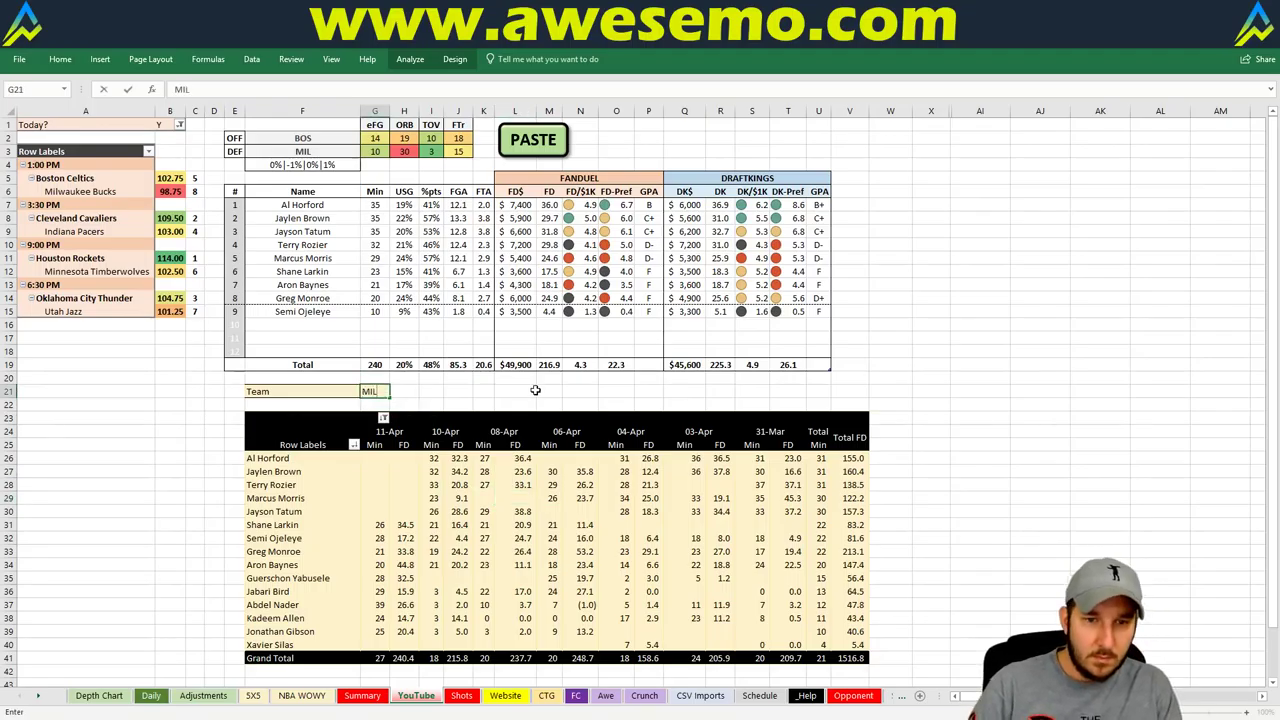
pyautogui.press('Return')
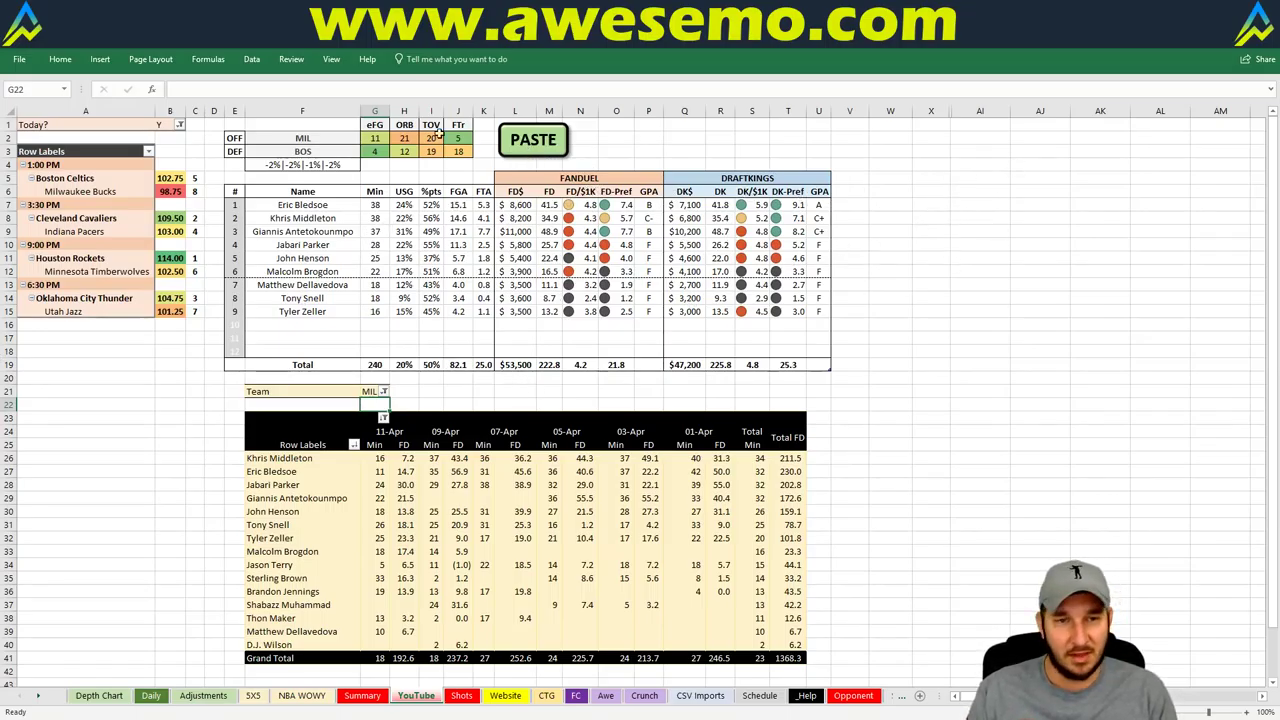
# Step: Set the Team filter to CLE to review Cleveland's player projections and recent game logs
pyautogui.click(372, 391)
pyautogui.write('CLE')
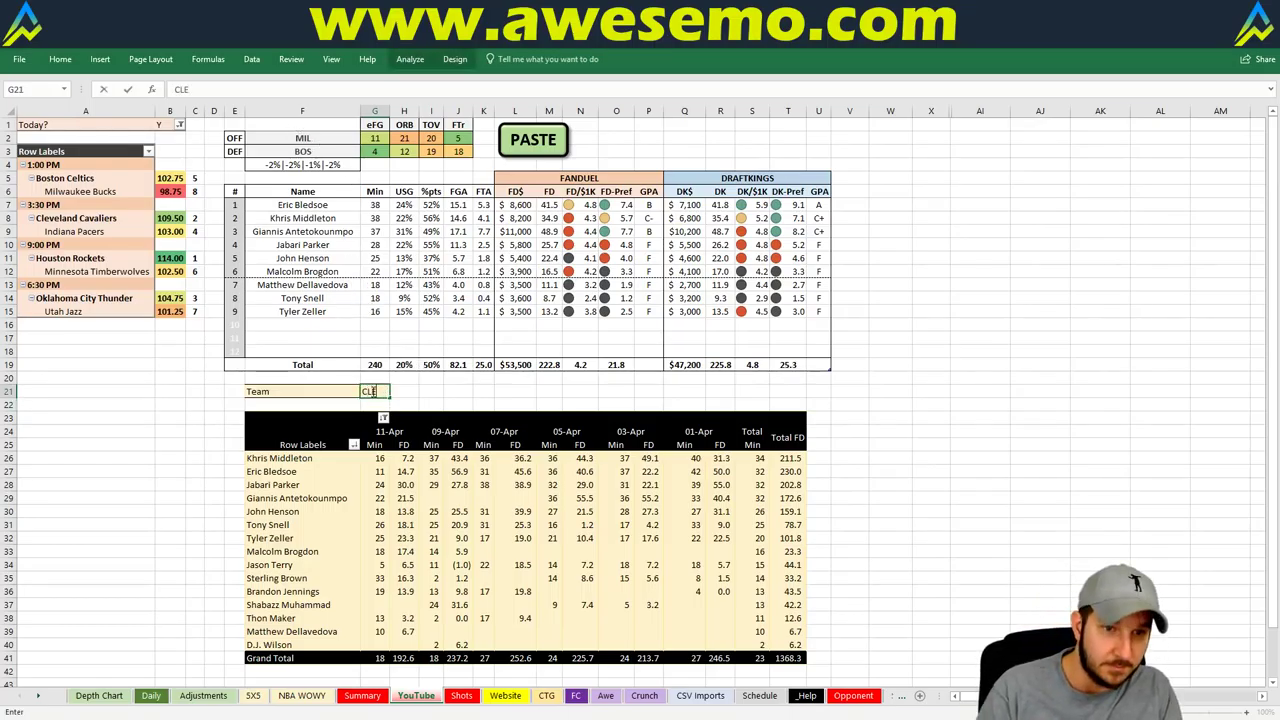
pyautogui.press('Return')
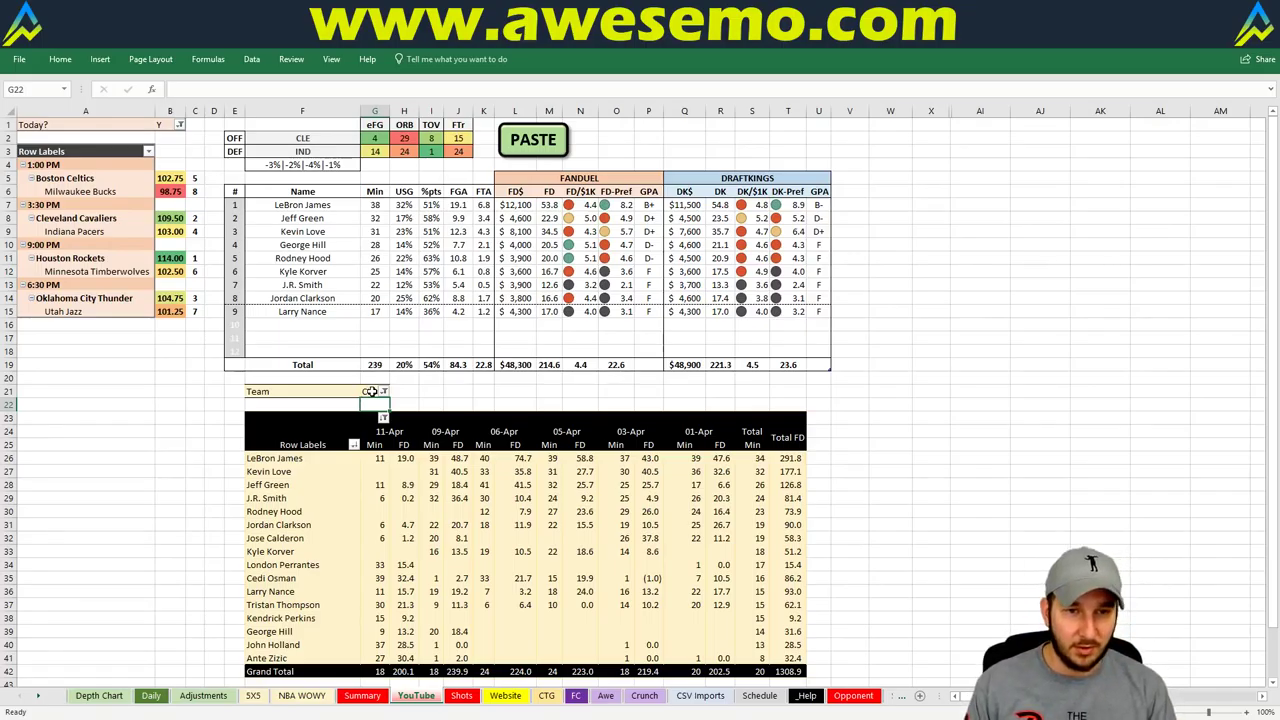
# Step: Set the Team filter to IND to review Indiana's player projections and recent game logs
pyautogui.click(370, 391)
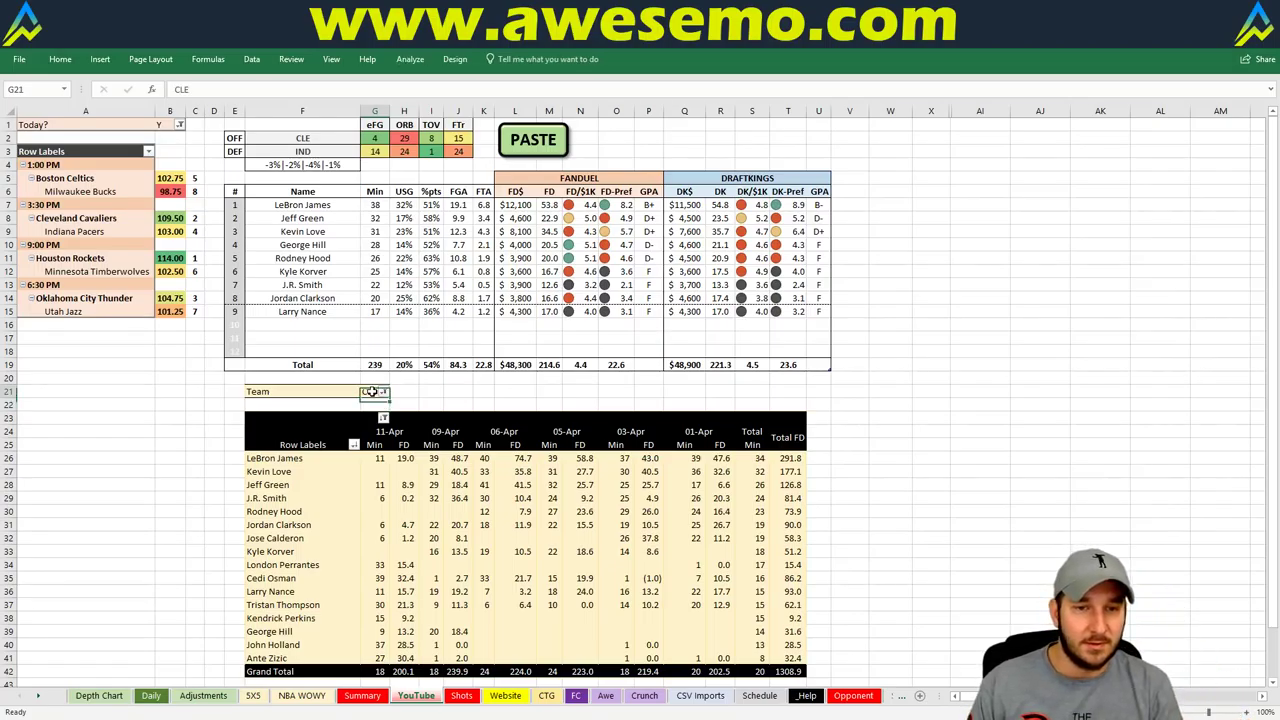
pyautogui.write('IND')
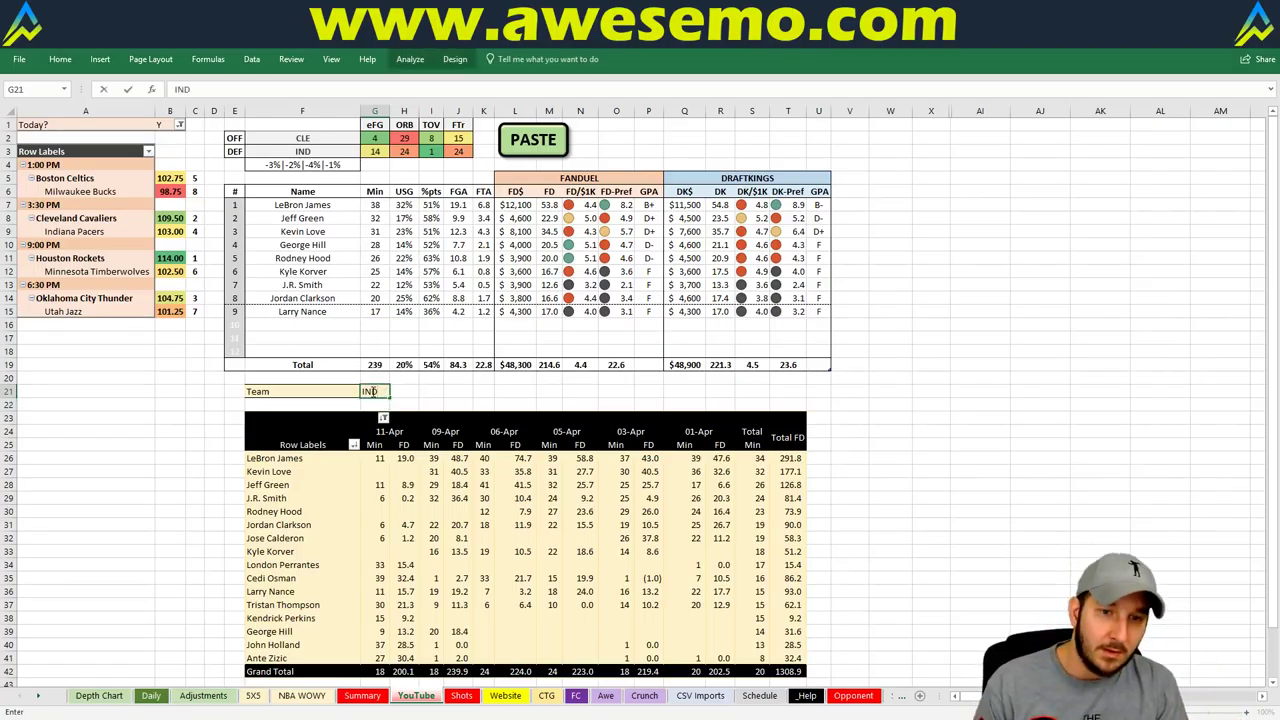
pyautogui.press('Return')
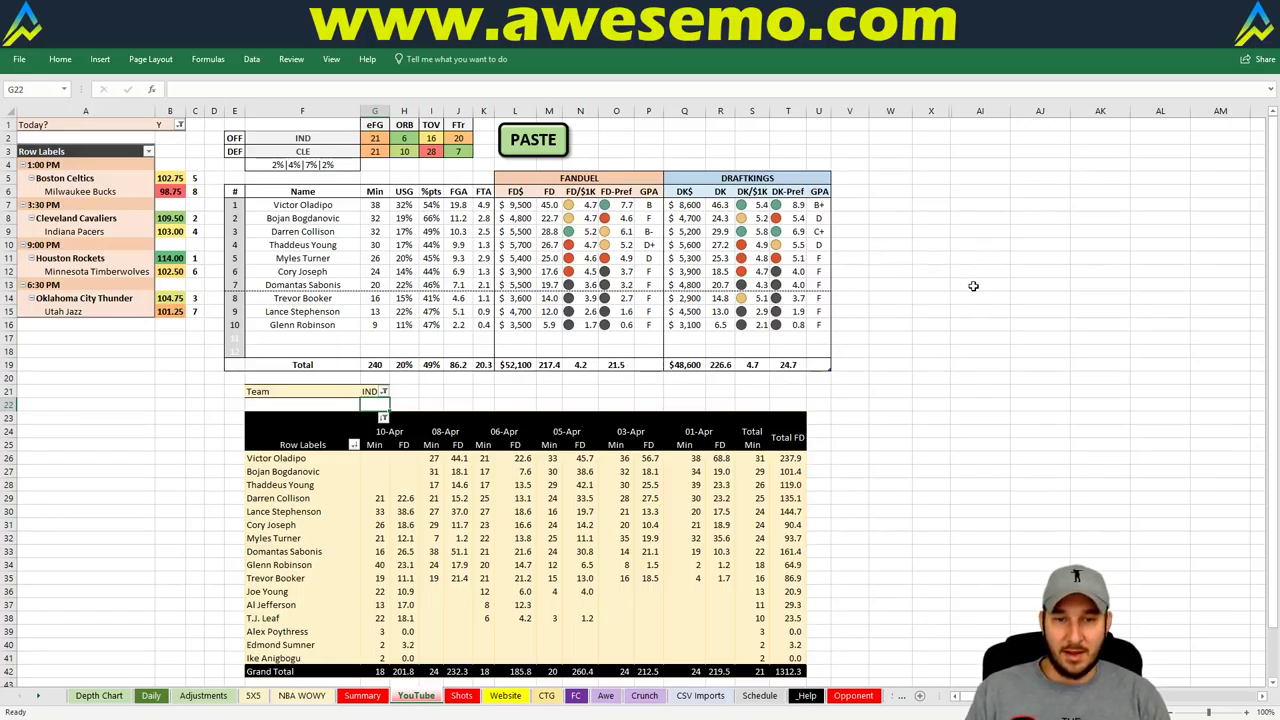
# Step: Set the Team filter to HOU to review Houston's player projections and recent game logs
pyautogui.press('Up')
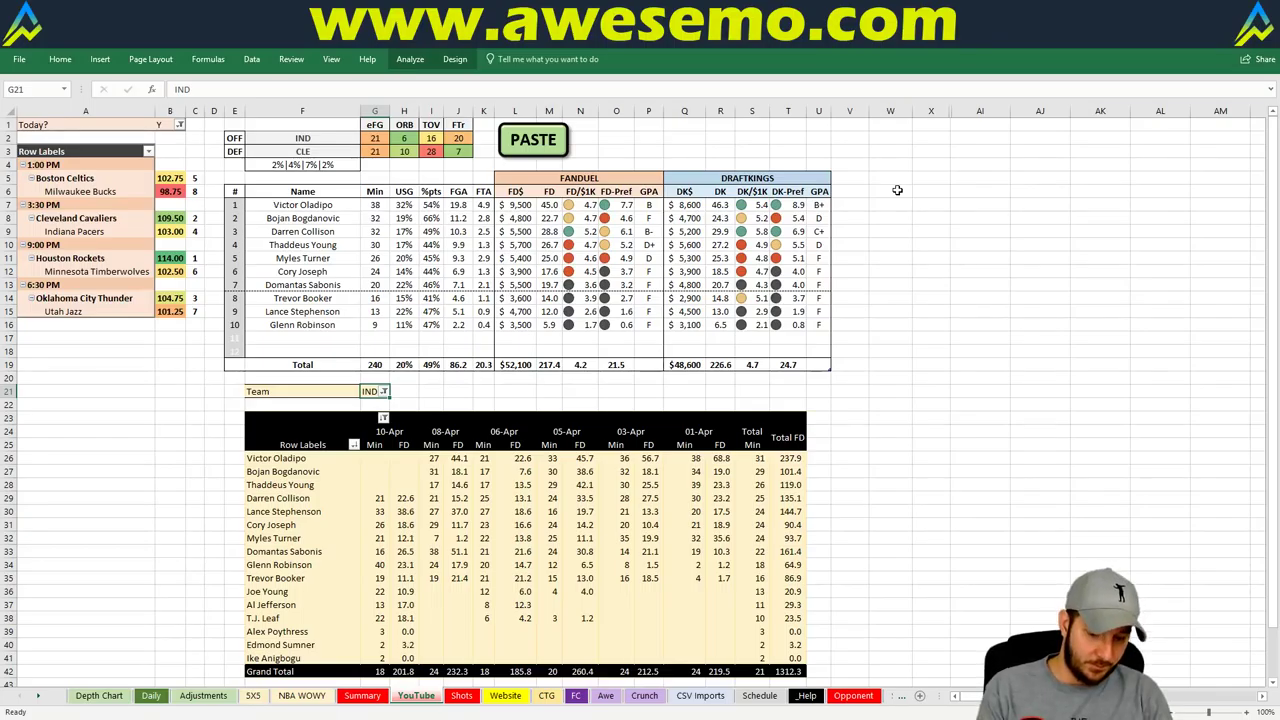
pyautogui.write('HOU')
pyautogui.press('Return')
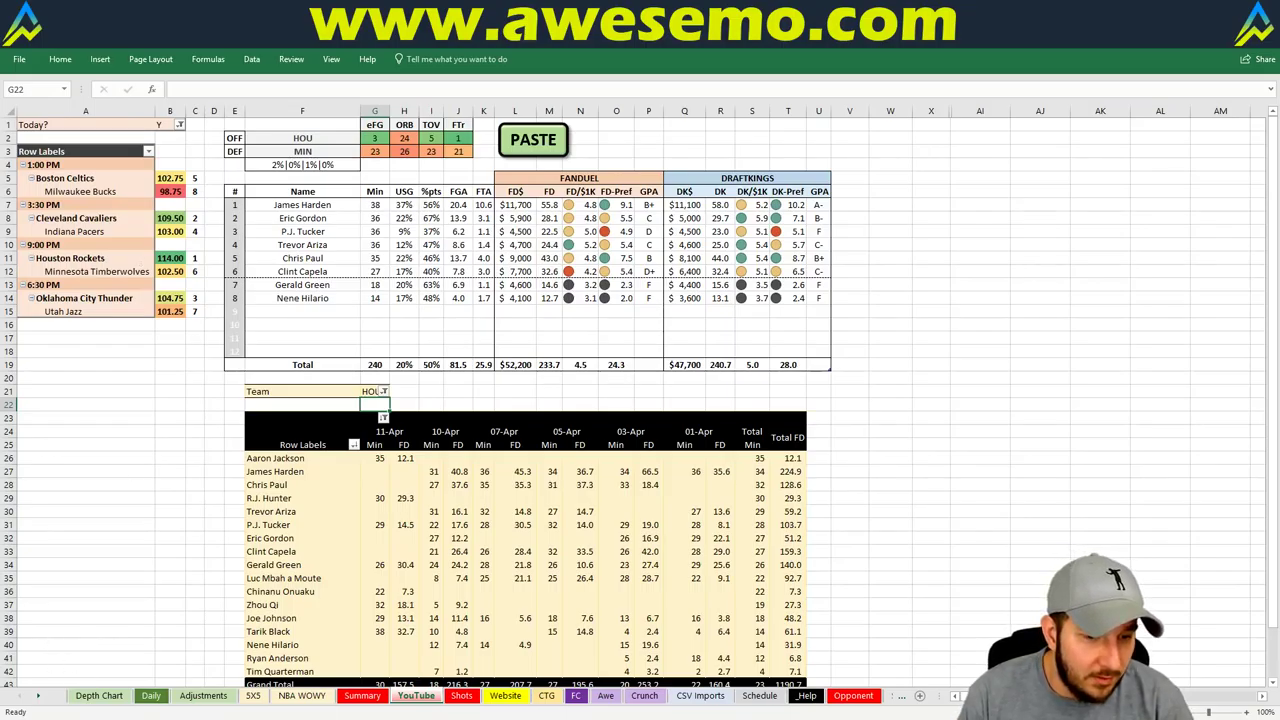
# Step: In FantasyCruncher, list only centers, filter Clint Capela's game log to opponent MIN, and return to the Excel workbook
pyautogui.hotkey('alt', 'Tab')
pyautogui.click(153, 77)
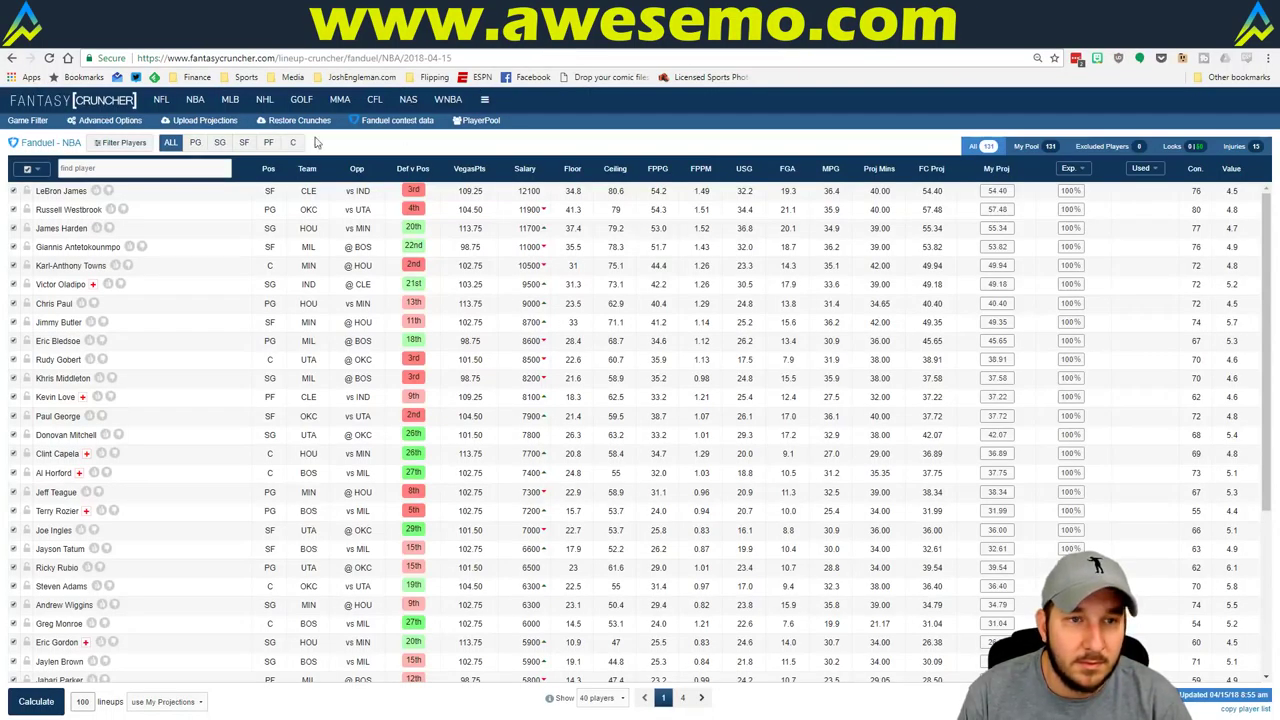
pyautogui.click(292, 142)
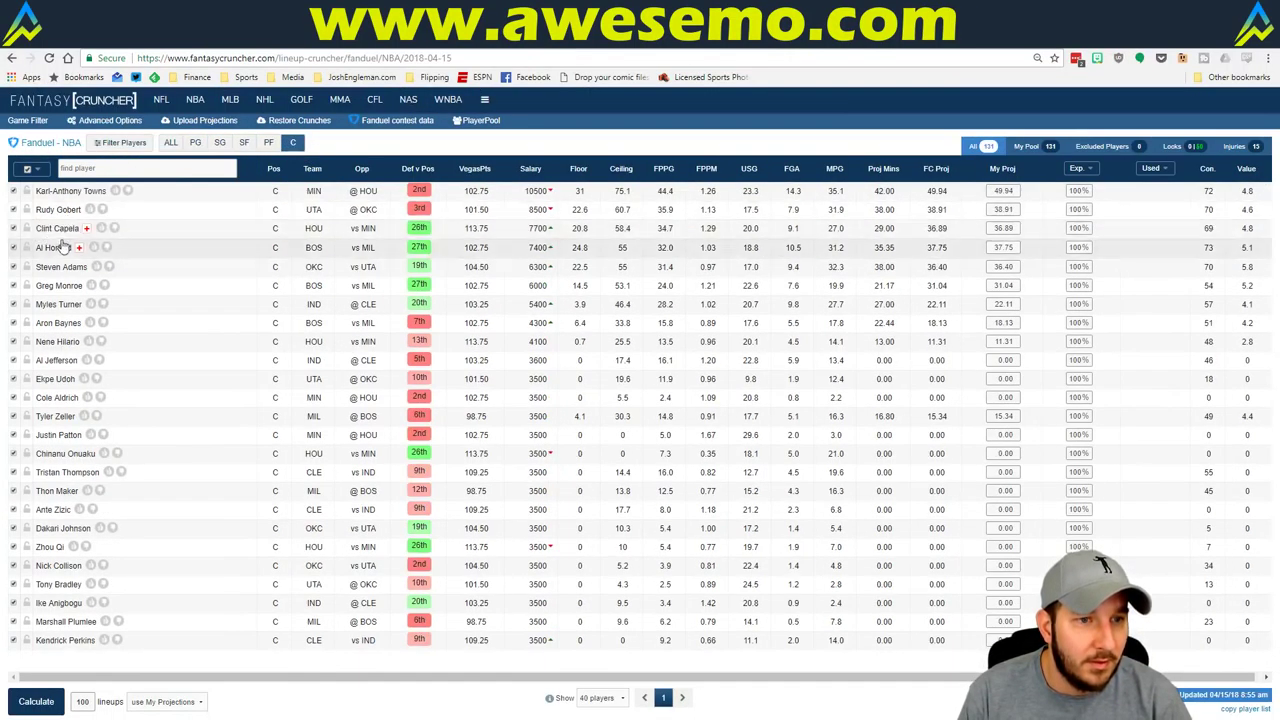
pyautogui.click(62, 229)
pyautogui.click(462, 254)
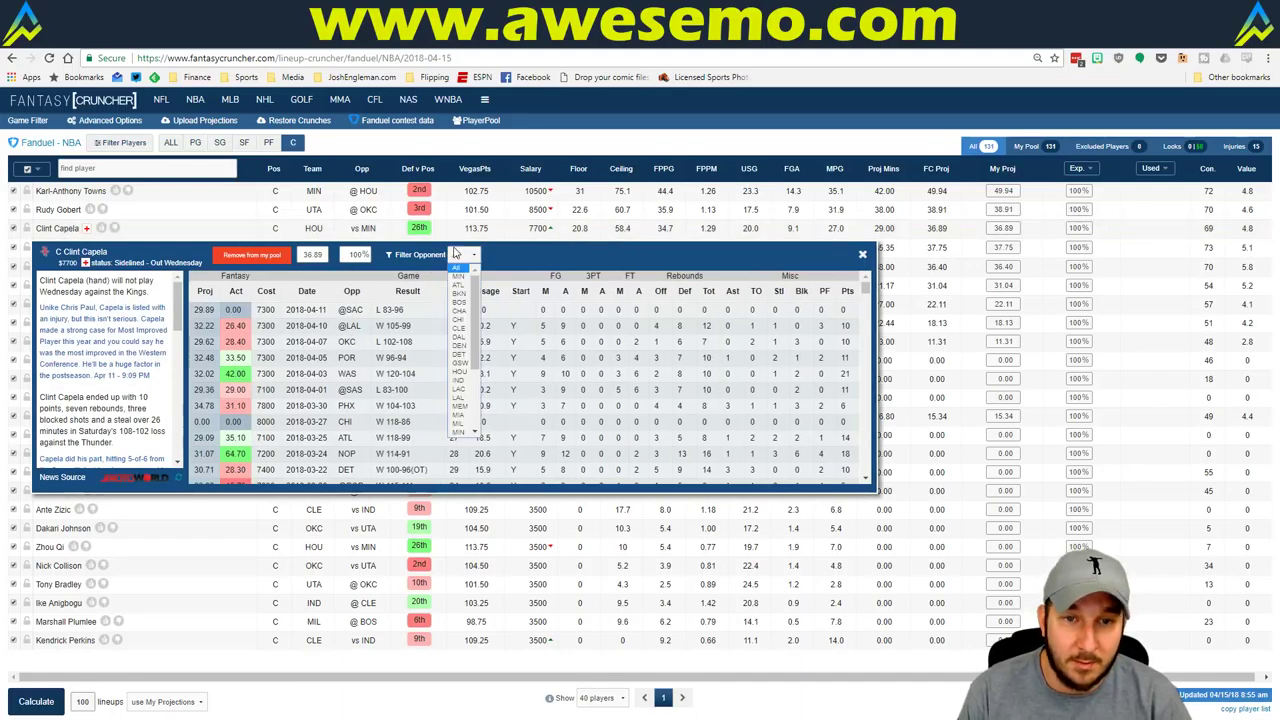
pyautogui.click(460, 278)
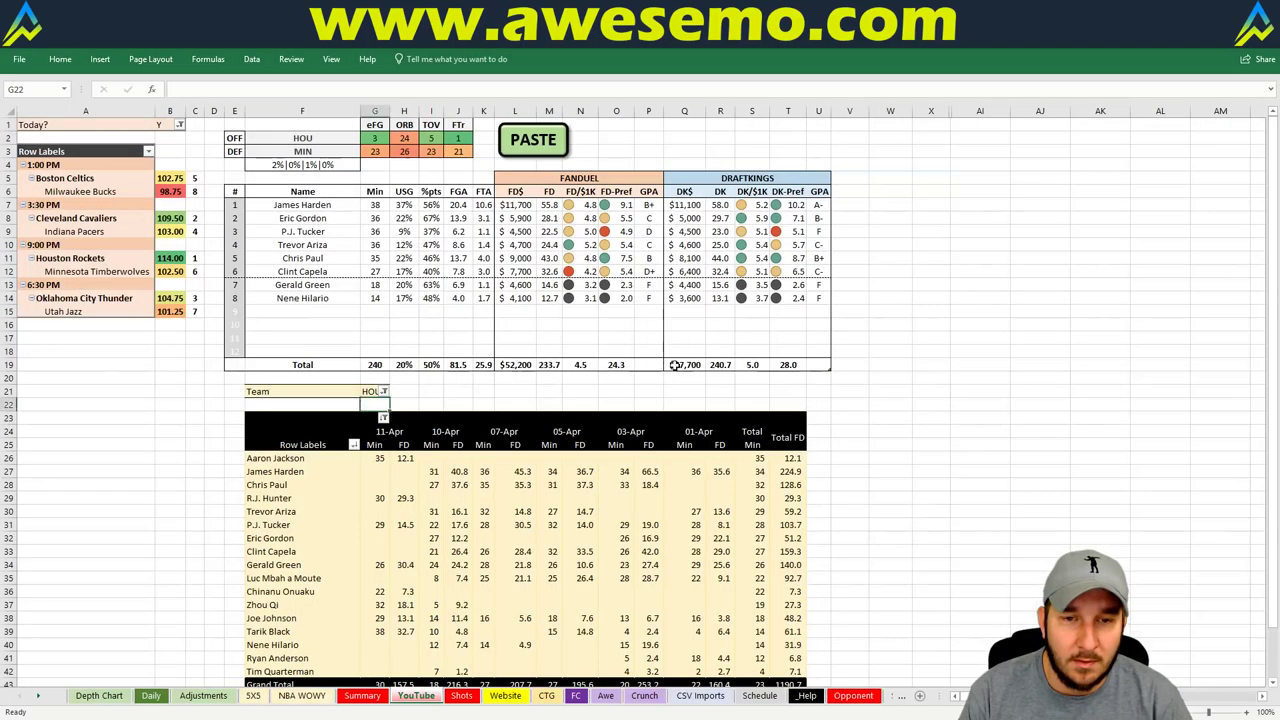
pyautogui.hotkey('alt', 'Tab')
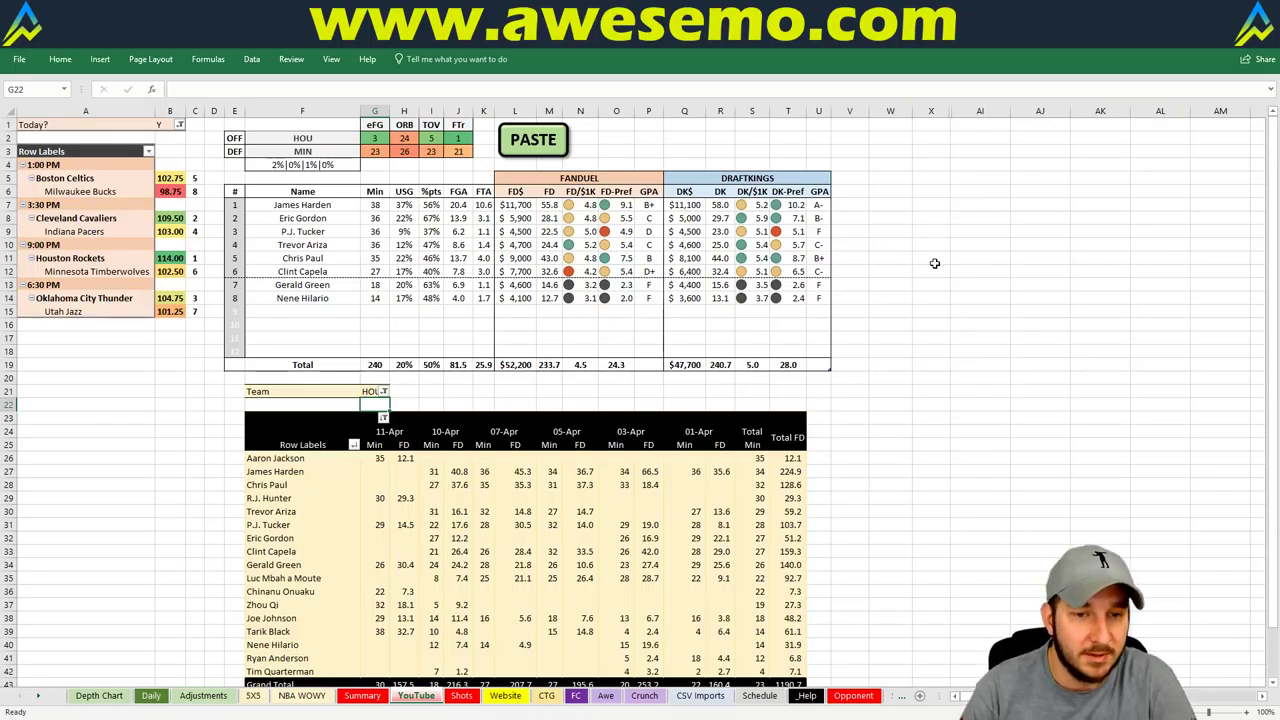
# Step: Set the Team filter to MIN to review Minnesota's player projections and recent game logs
pyautogui.press('Up')
pyautogui.write('Min')
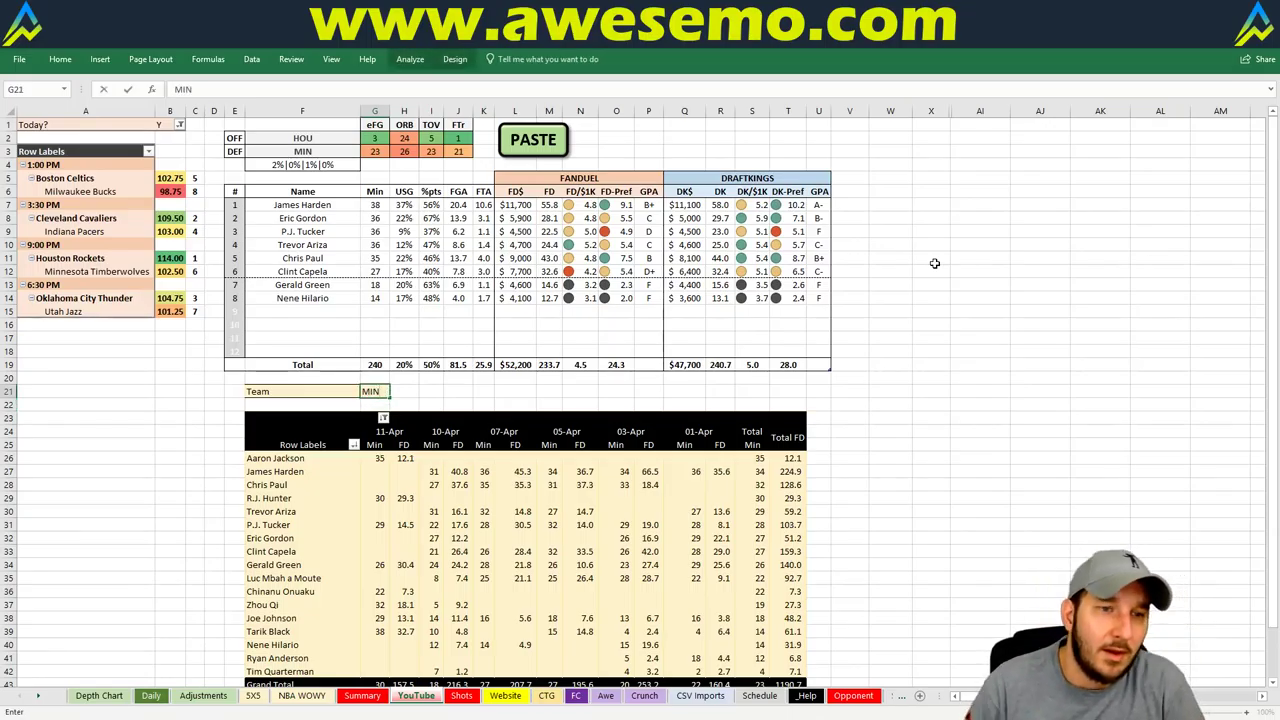
pyautogui.press('Return')
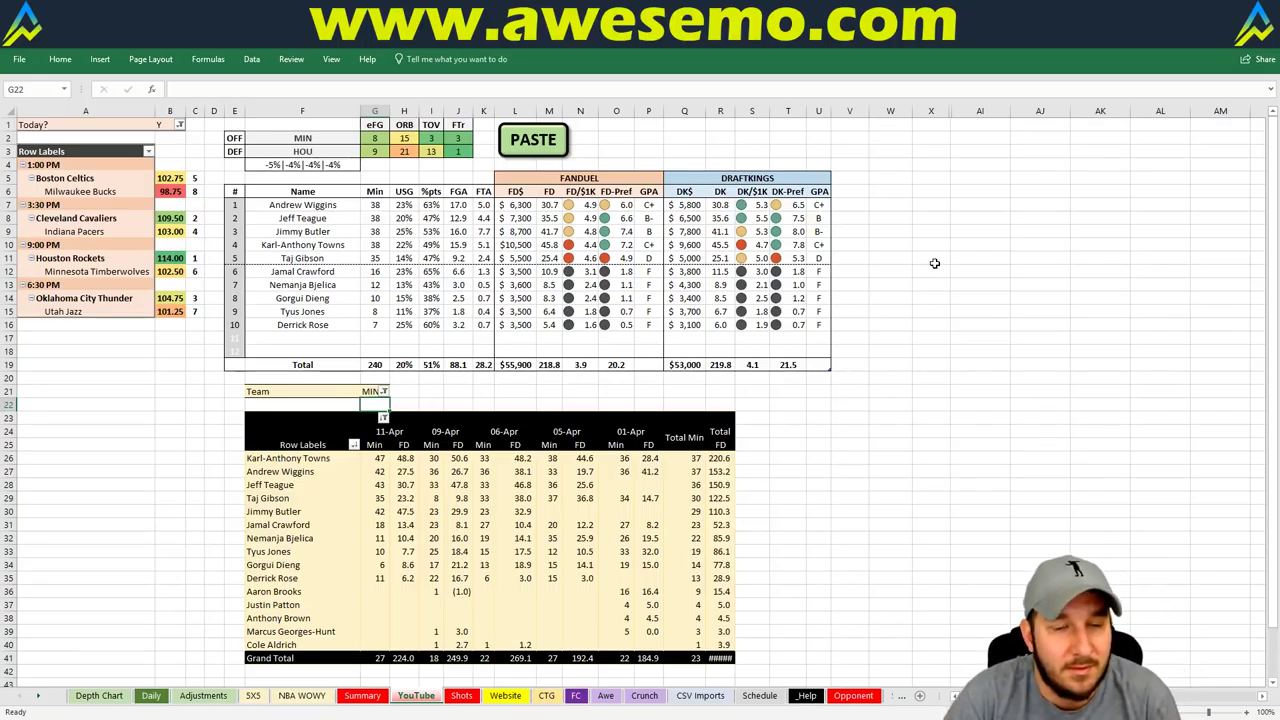
# Step: Set the Team filter to OKC to review Oklahoma City's player projections and recent game logs
pyautogui.press('Up')
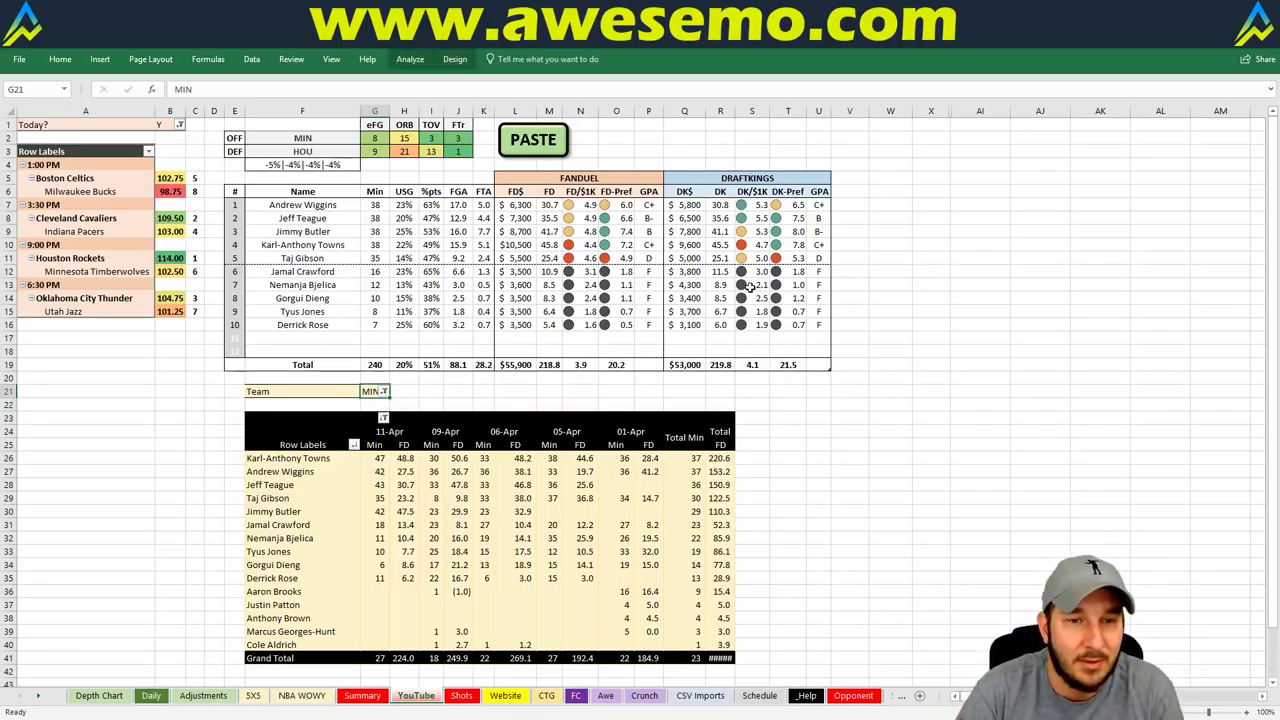
pyautogui.write('OKC')
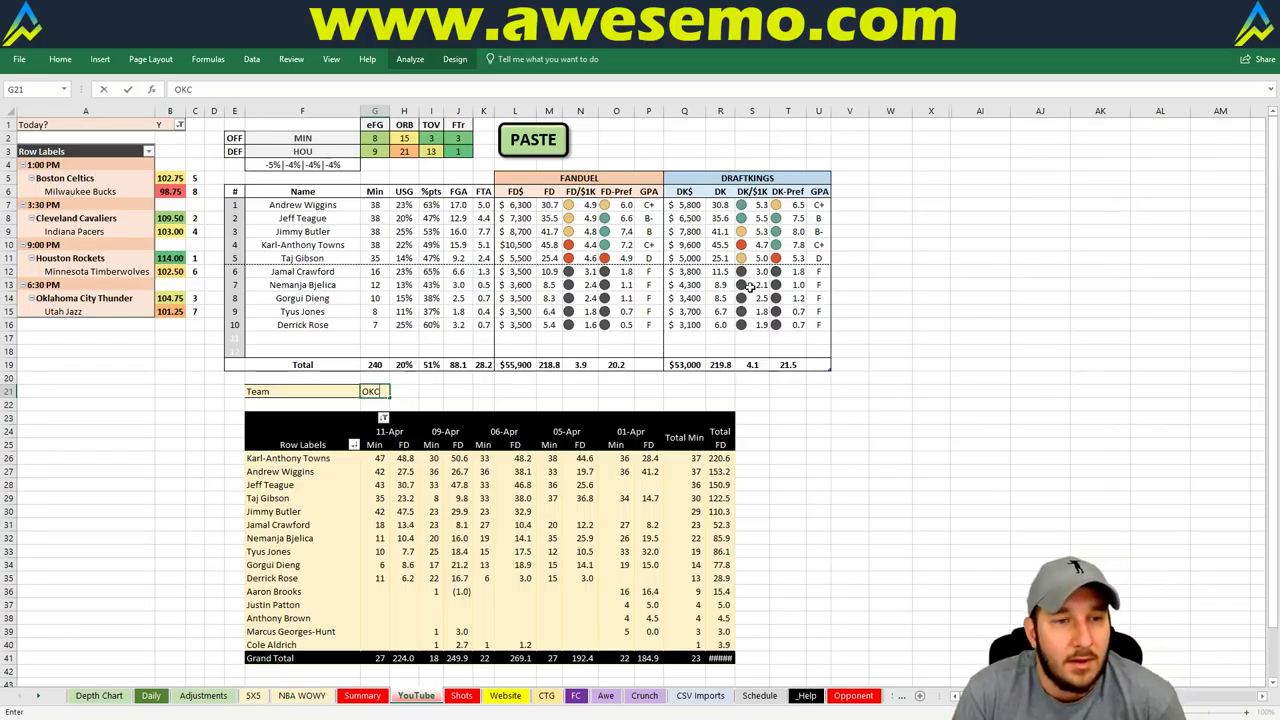
pyautogui.press('Return')
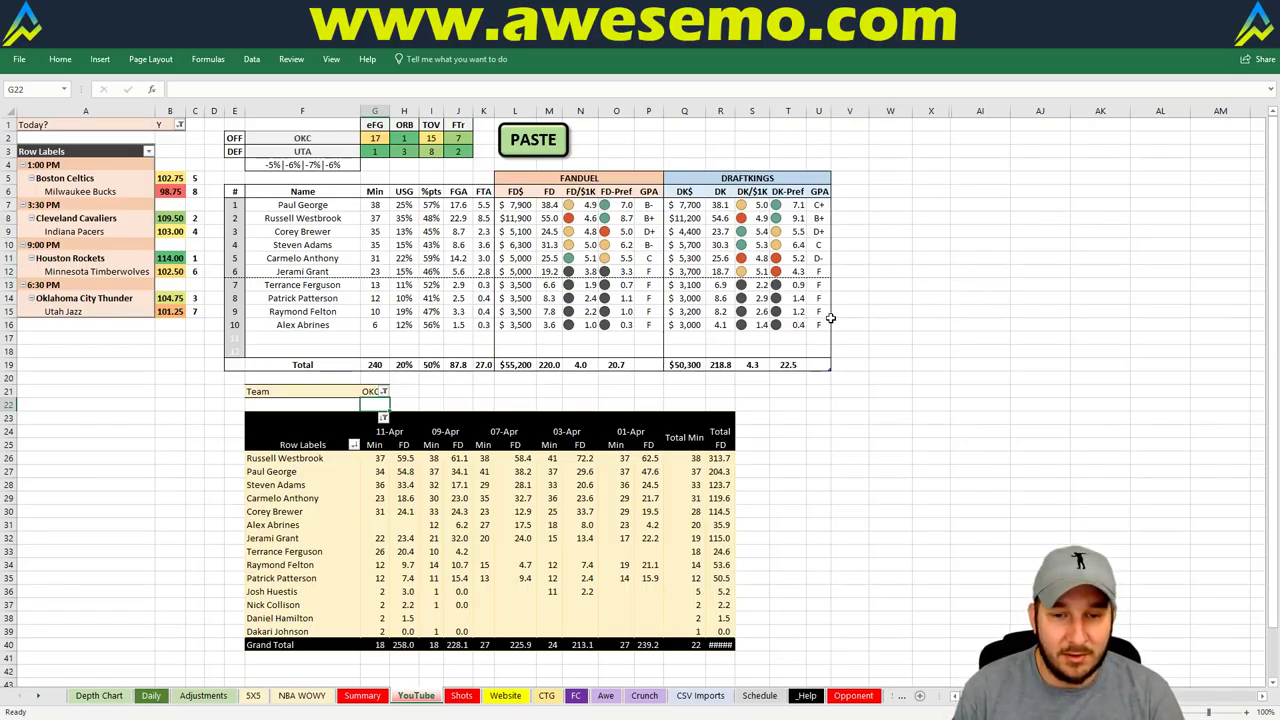
# Step: Set the Team filter to UTA to review Utah's player projections and recent game logs
pyautogui.click(372, 391)
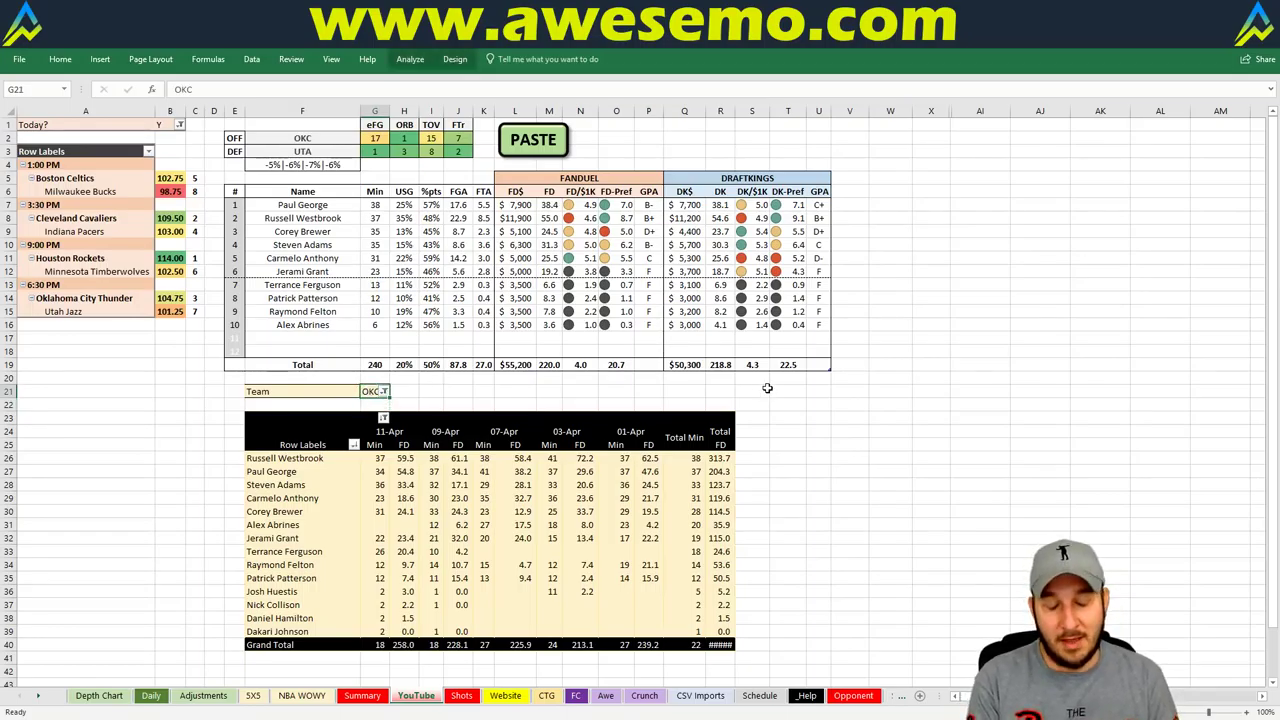
pyautogui.write('UTA')
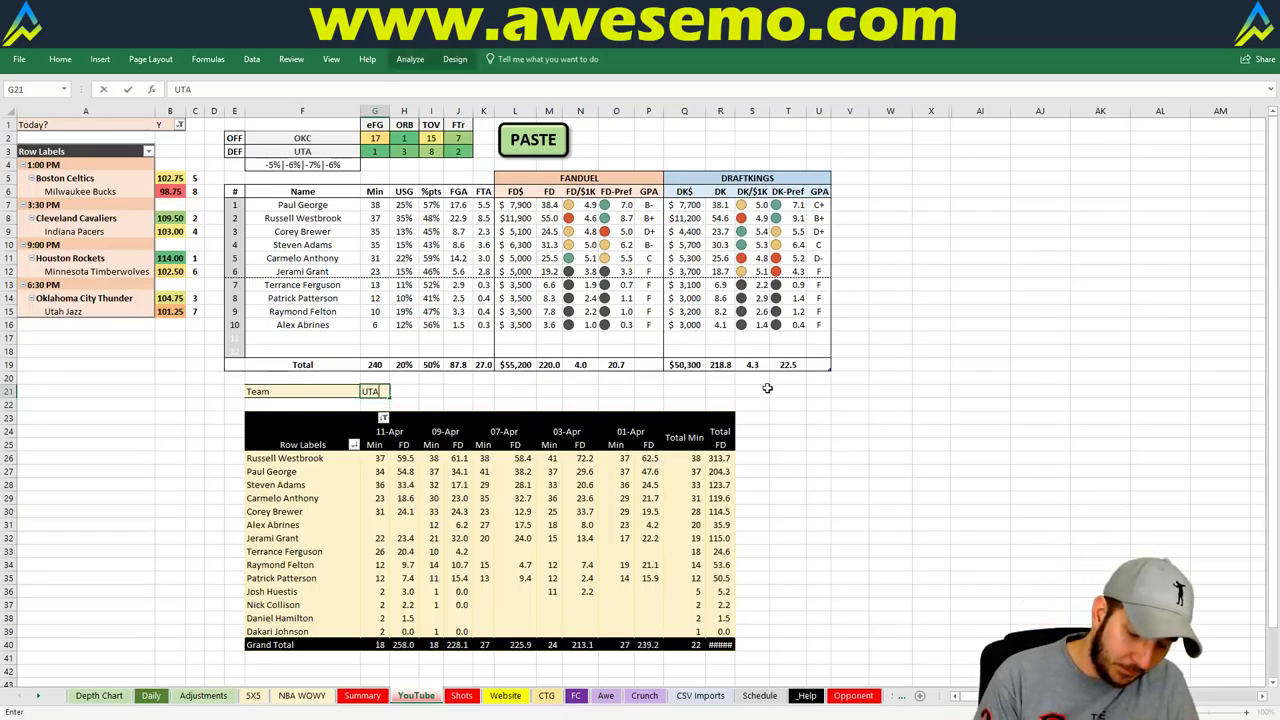
pyautogui.press('Return')
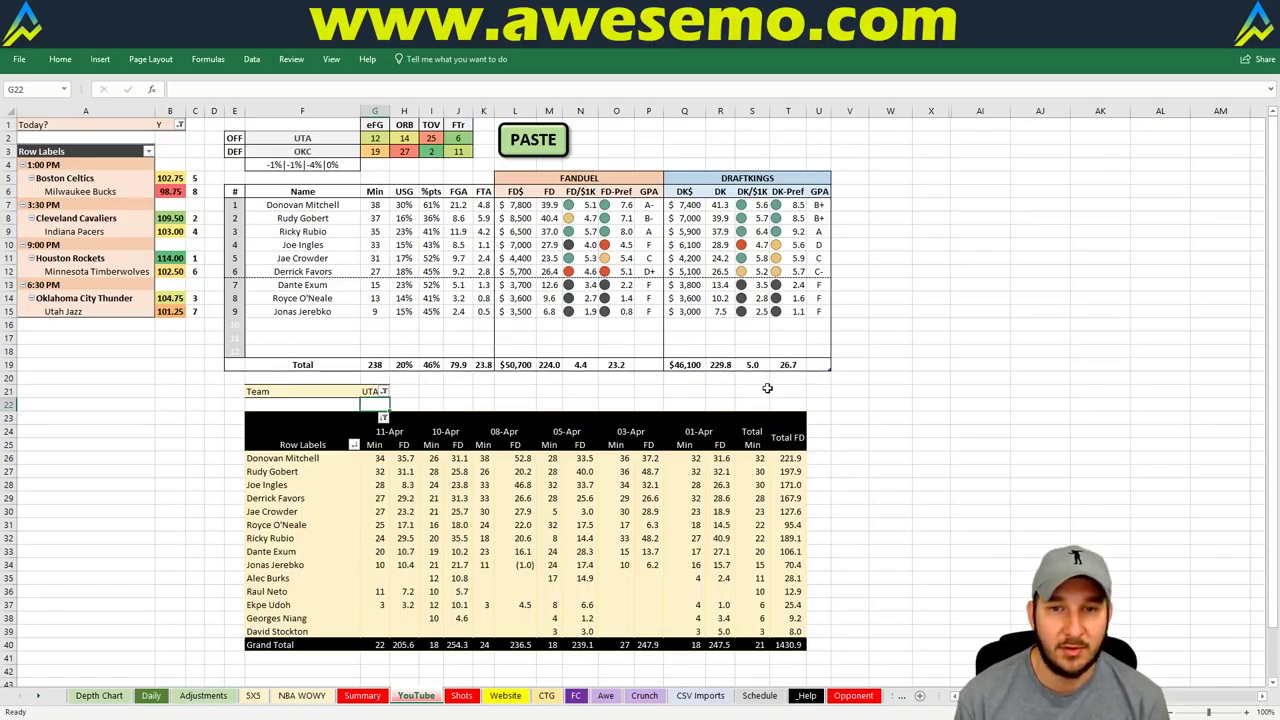
# Step: Examine the point guard and shooting guard projections and GPA ratings in the Summary sheet
pyautogui.hotkey('ctrl', 'pageup')
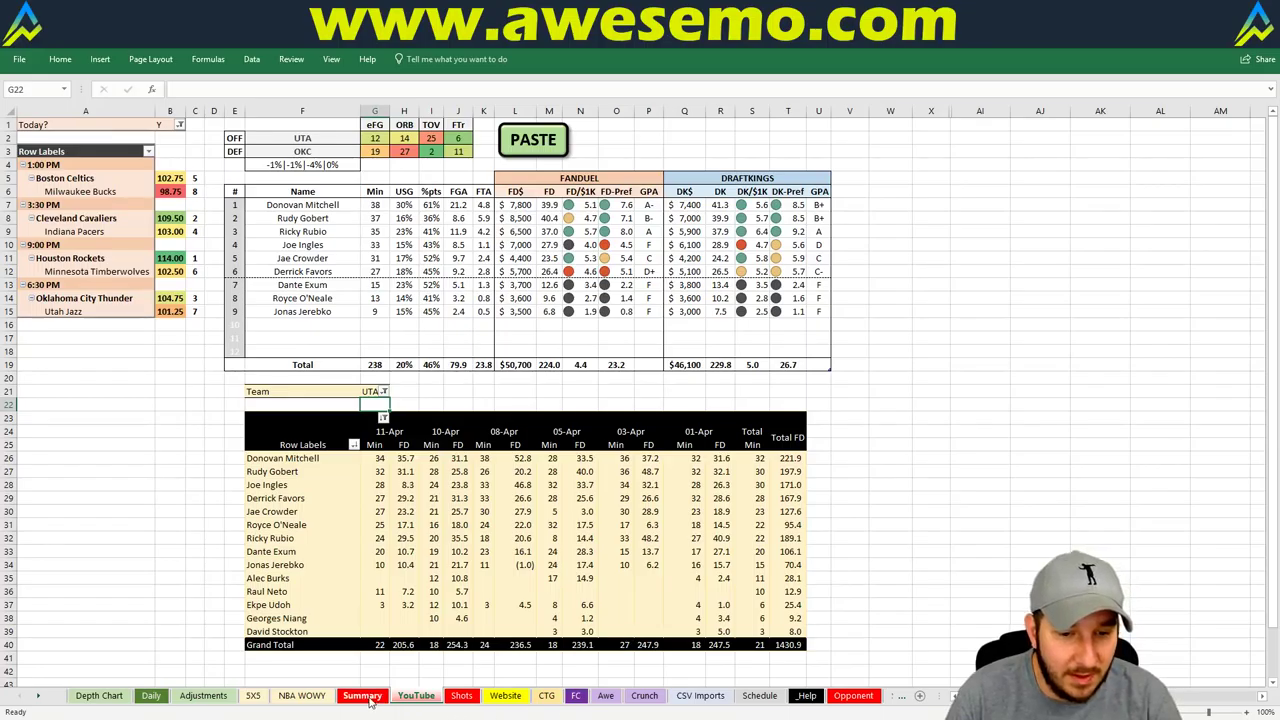
pyautogui.click(834, 391)
pyautogui.scroll(-6, 655, 370)
pyautogui.scroll(6, 655, 370)
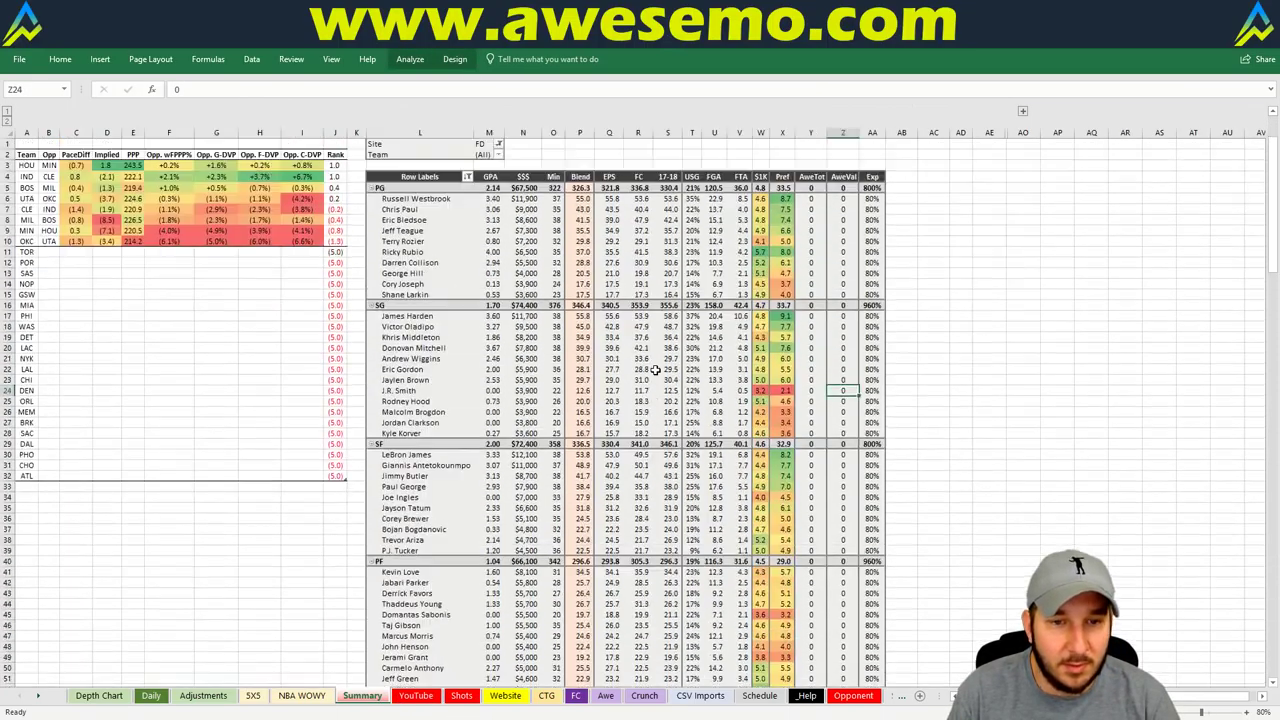
pyautogui.rightClick(549, 263)
pyautogui.press('Escape')
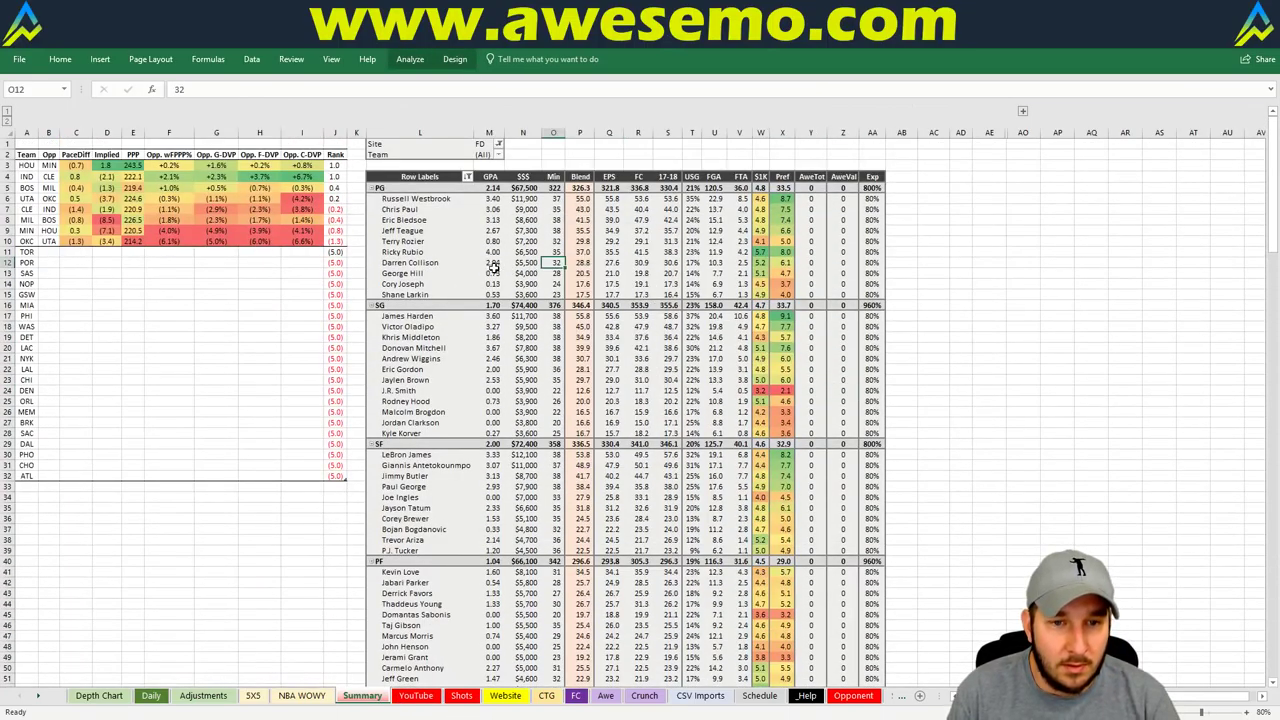
pyautogui.click(665, 347)
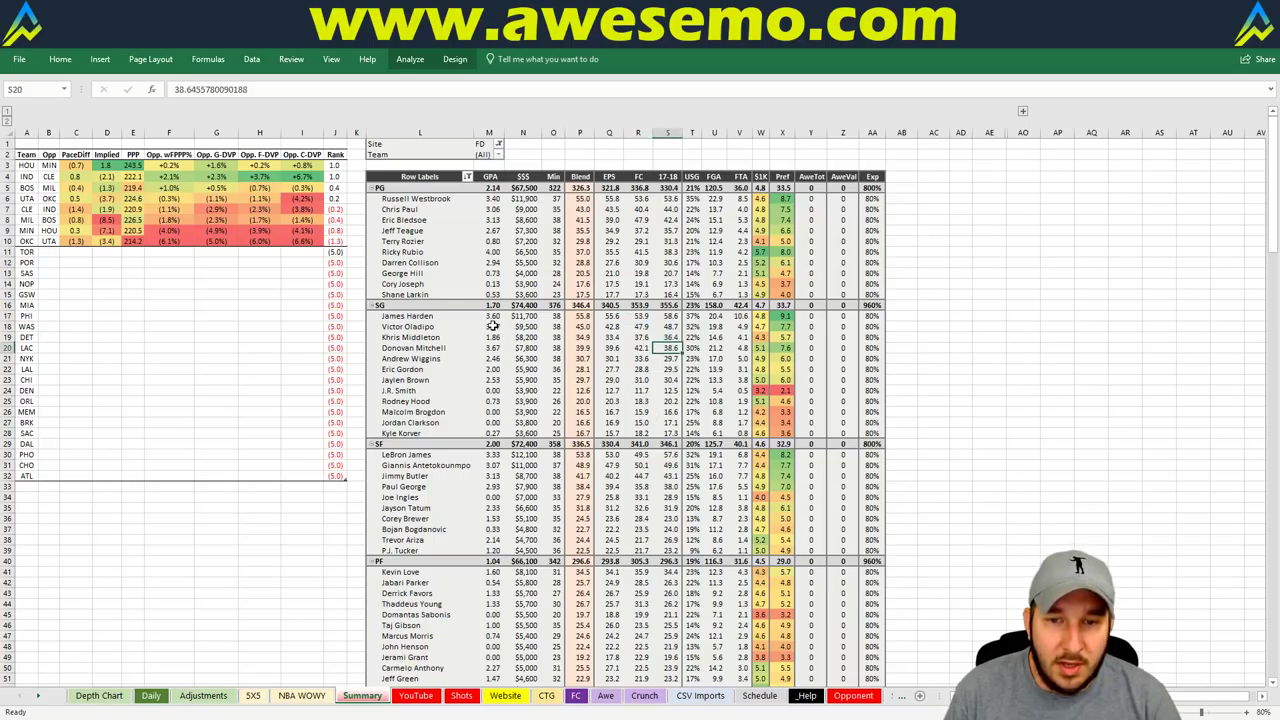
# Step: Check the Daily sheet's projections by position and return to the YouTube sheet
pyautogui.click(199, 701)
pyautogui.click(150, 696)
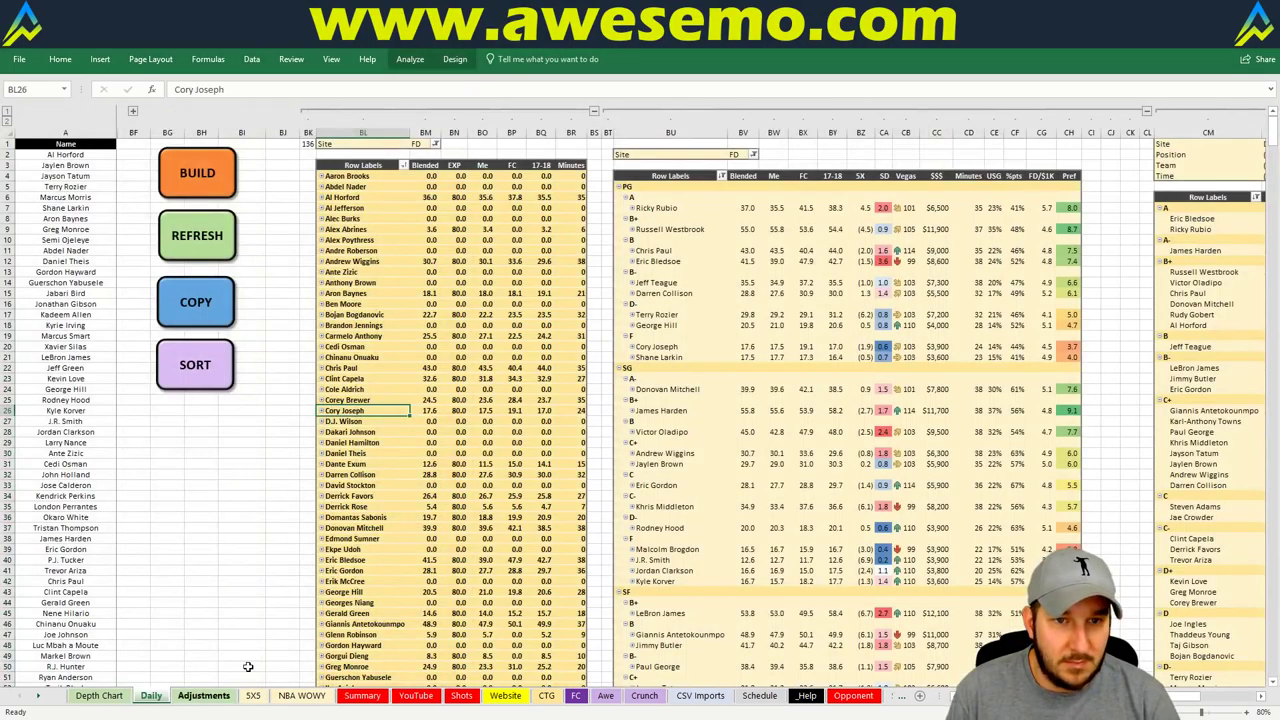
pyautogui.click(416, 696)
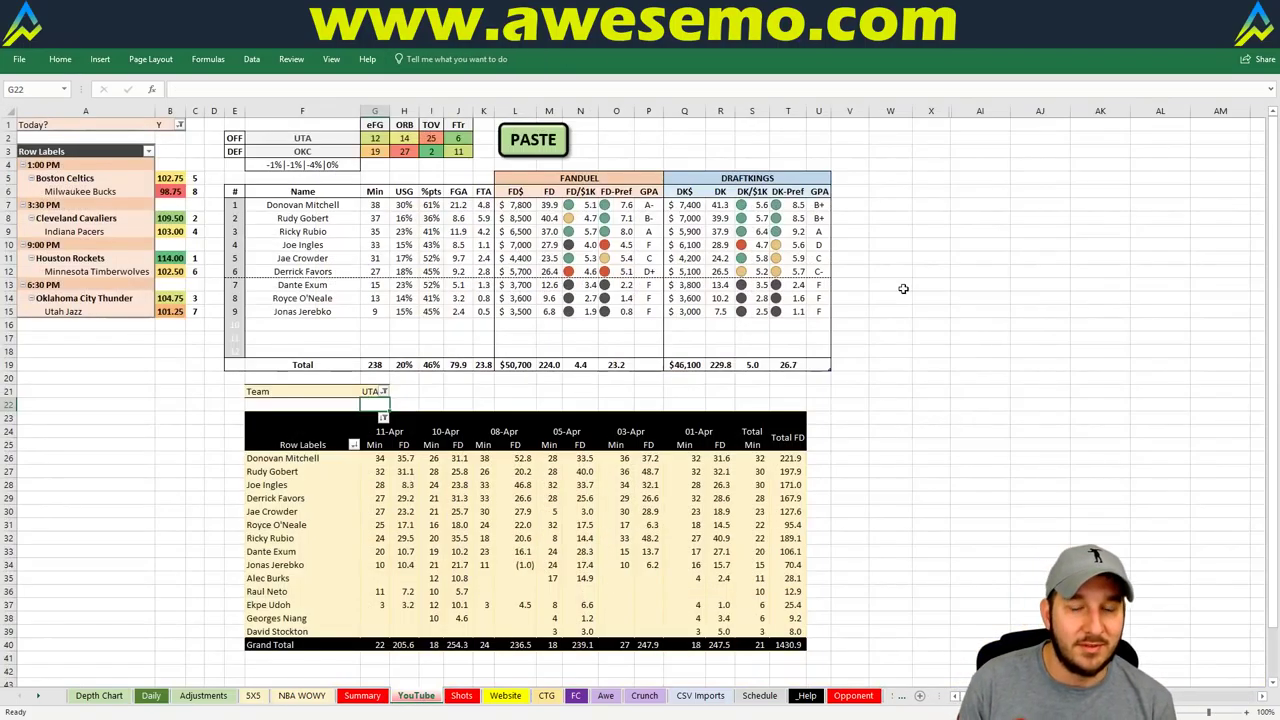
pyautogui.click(808, 152)
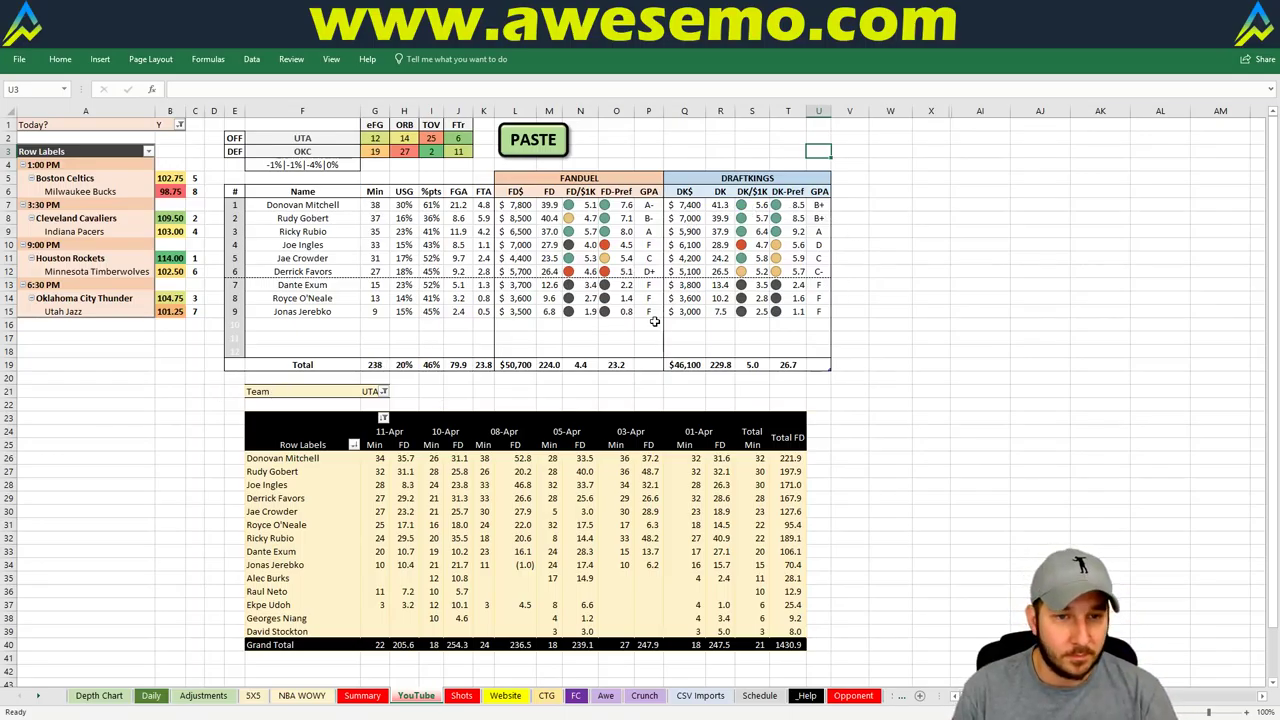
# Step: Copy the blended player projections from the Daily sheet and switch to FantasyCruncher in the browser
pyautogui.click(155, 695)
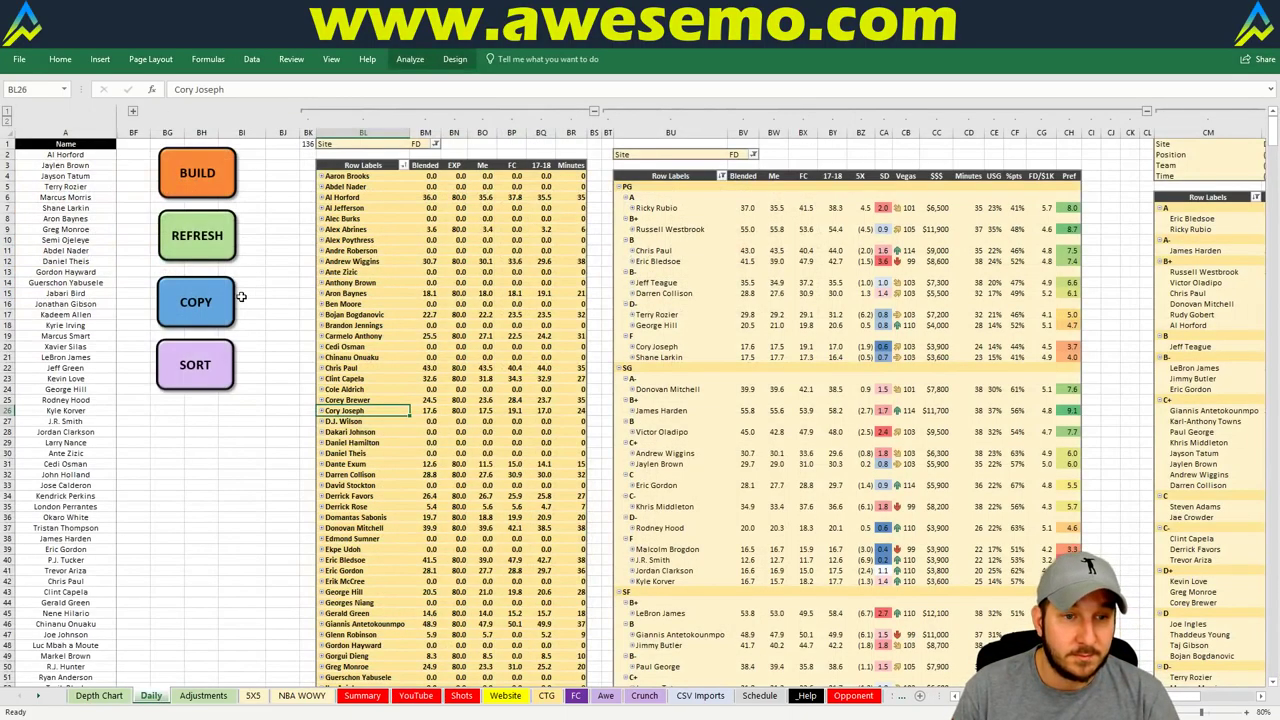
pyautogui.click(198, 304)
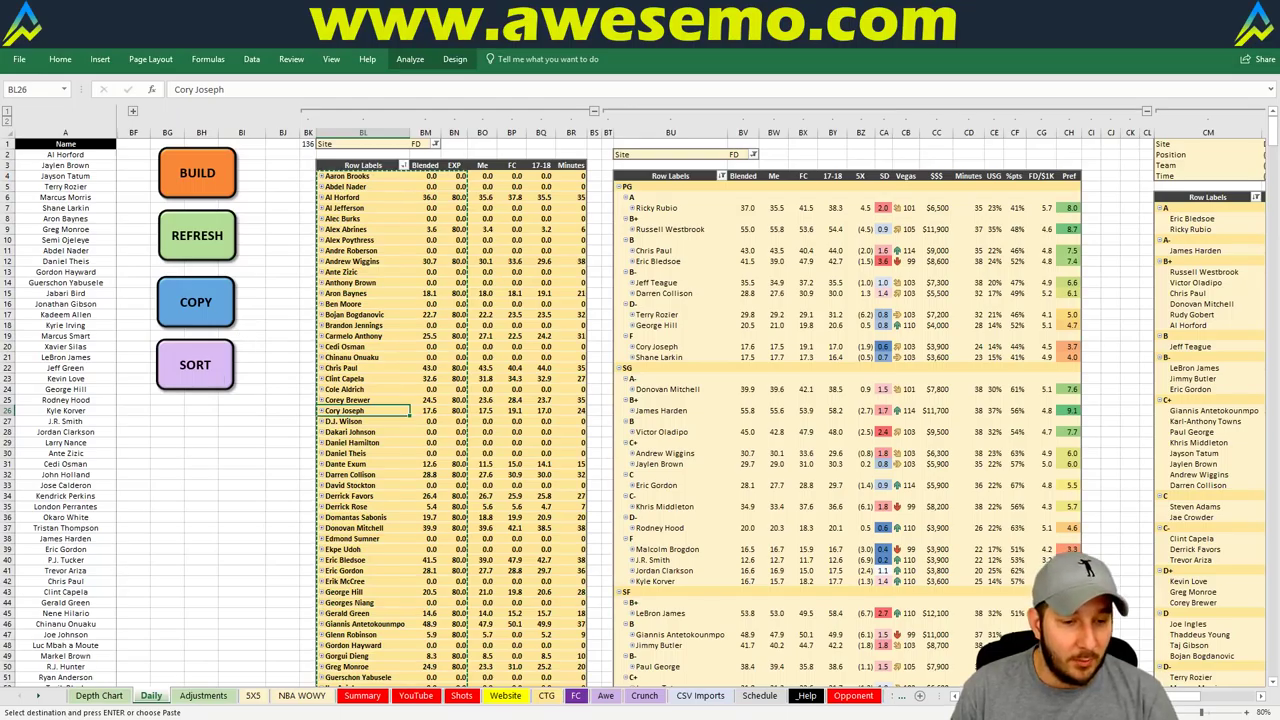
pyautogui.hotkey('alt', 'Tab')
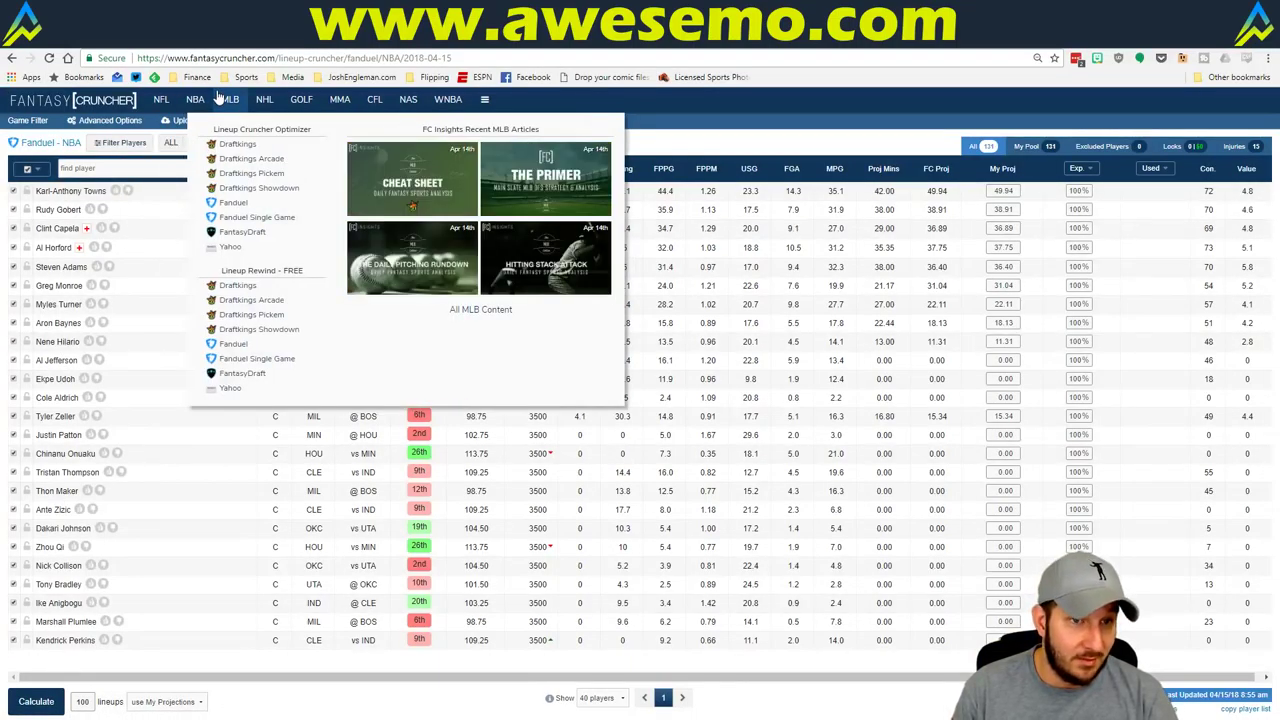
# Step: Open the NBA DraftKings optimizer, upload the copied player projections and exposures, and return to the lineup cruncher
pyautogui.moveTo(230, 103)
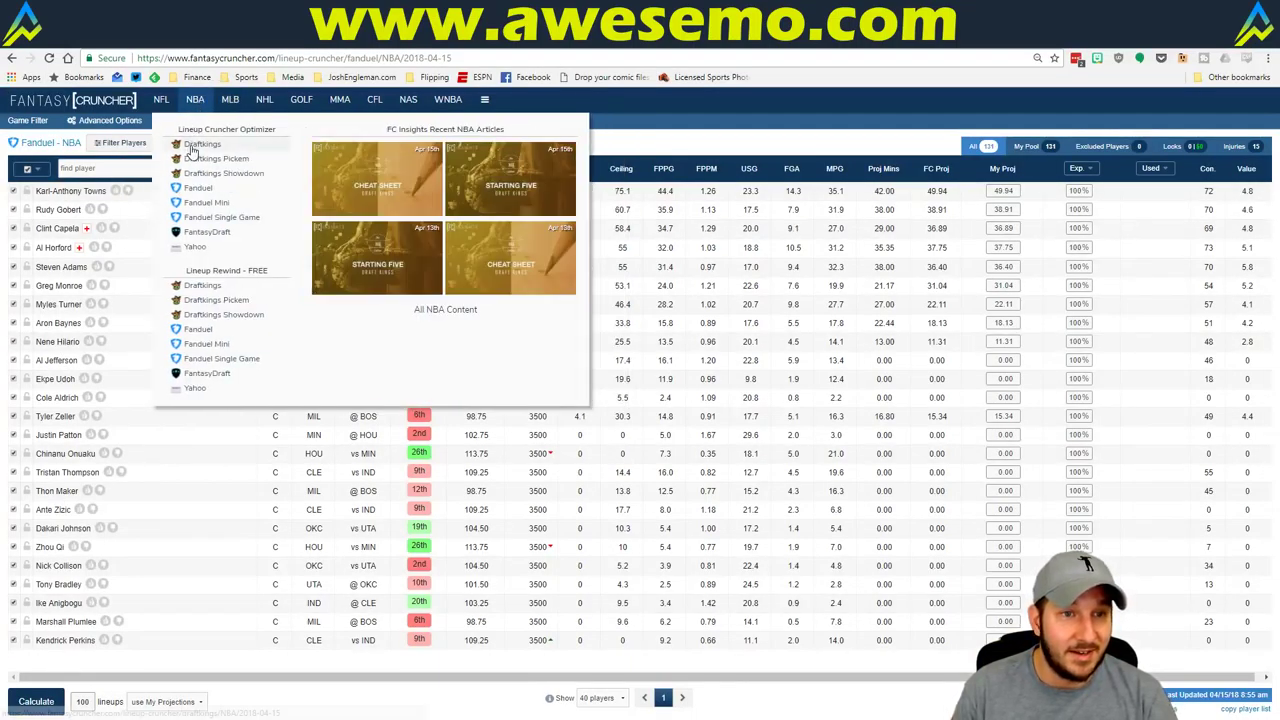
pyautogui.click(200, 144)
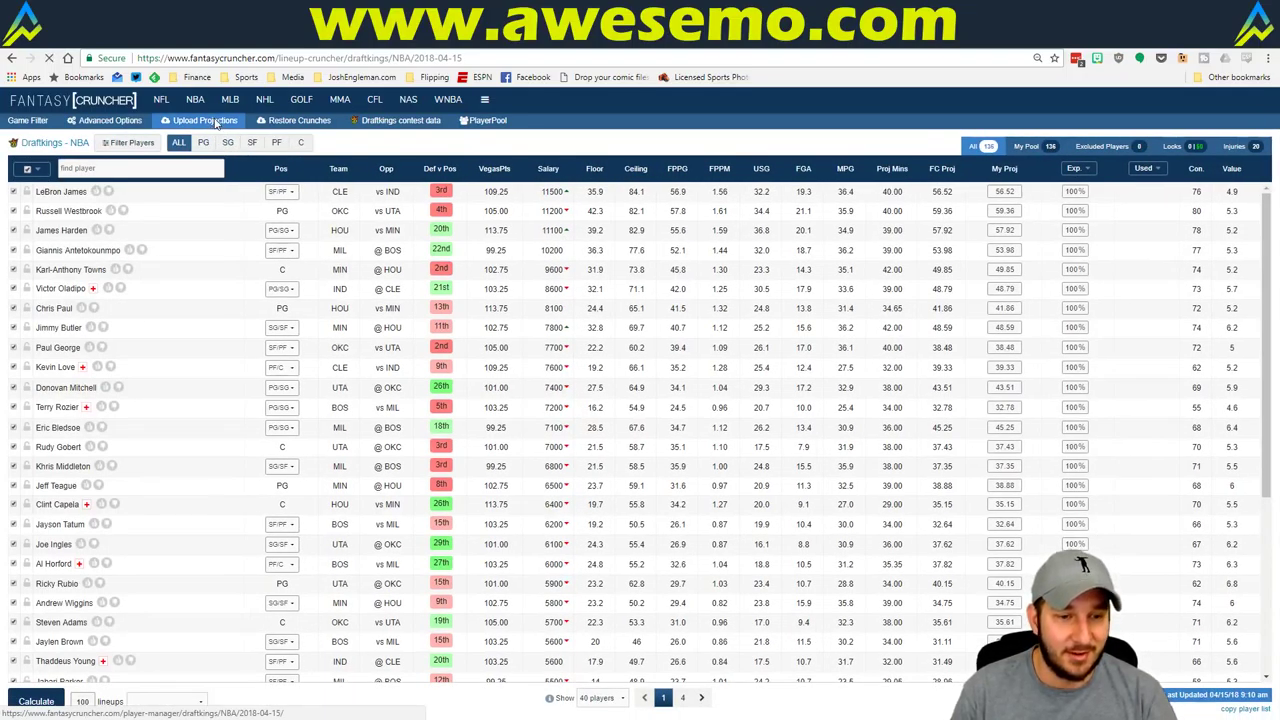
pyautogui.click(215, 122)
pyautogui.click(375, 234)
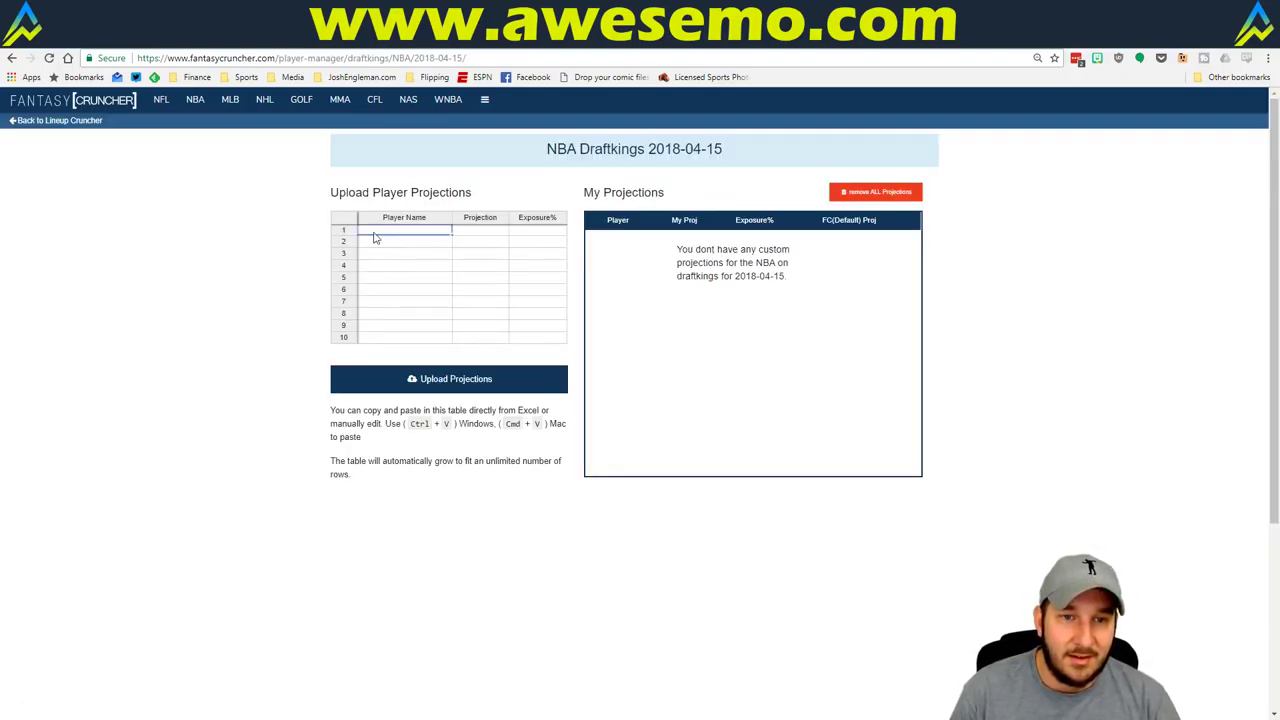
pyautogui.hotkey('ctrl', 'v')
pyautogui.click(476, 386)
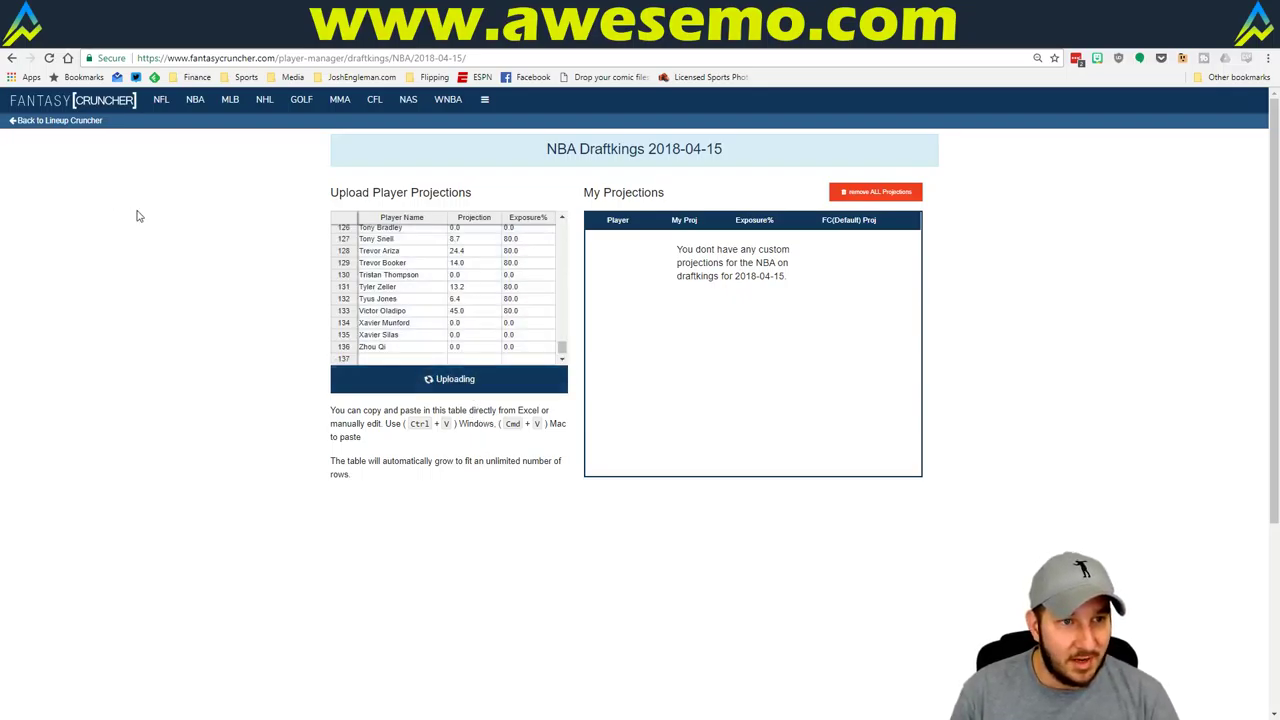
pyautogui.click(70, 121)
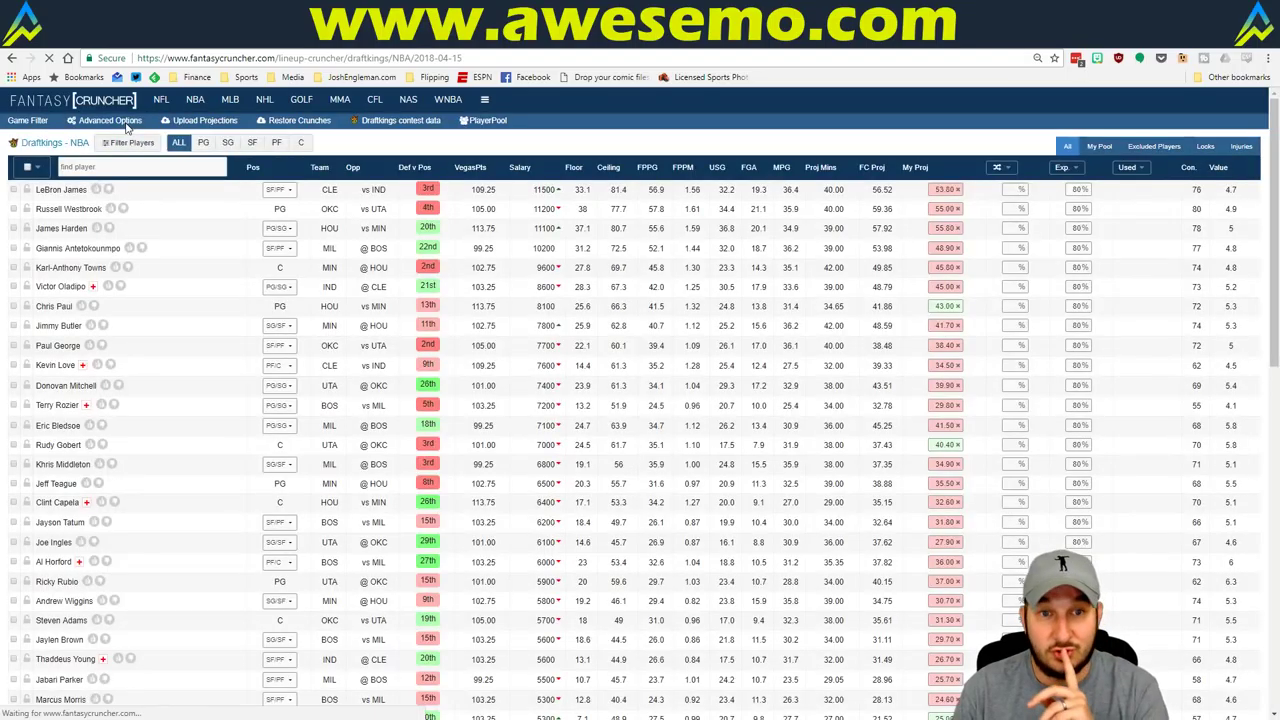
# Step: Enable 10% randomness for all players and apply the global exposure setting as Each in the advanced options
pyautogui.click(28, 121)
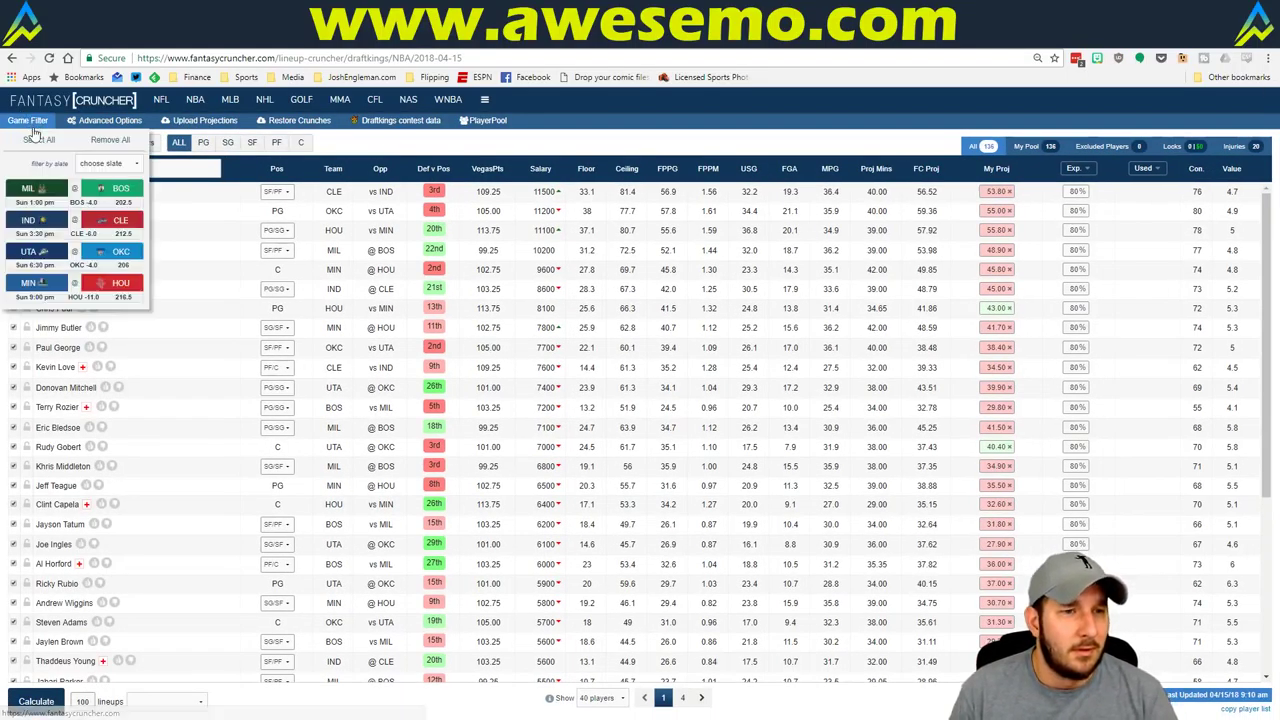
pyautogui.click(106, 120)
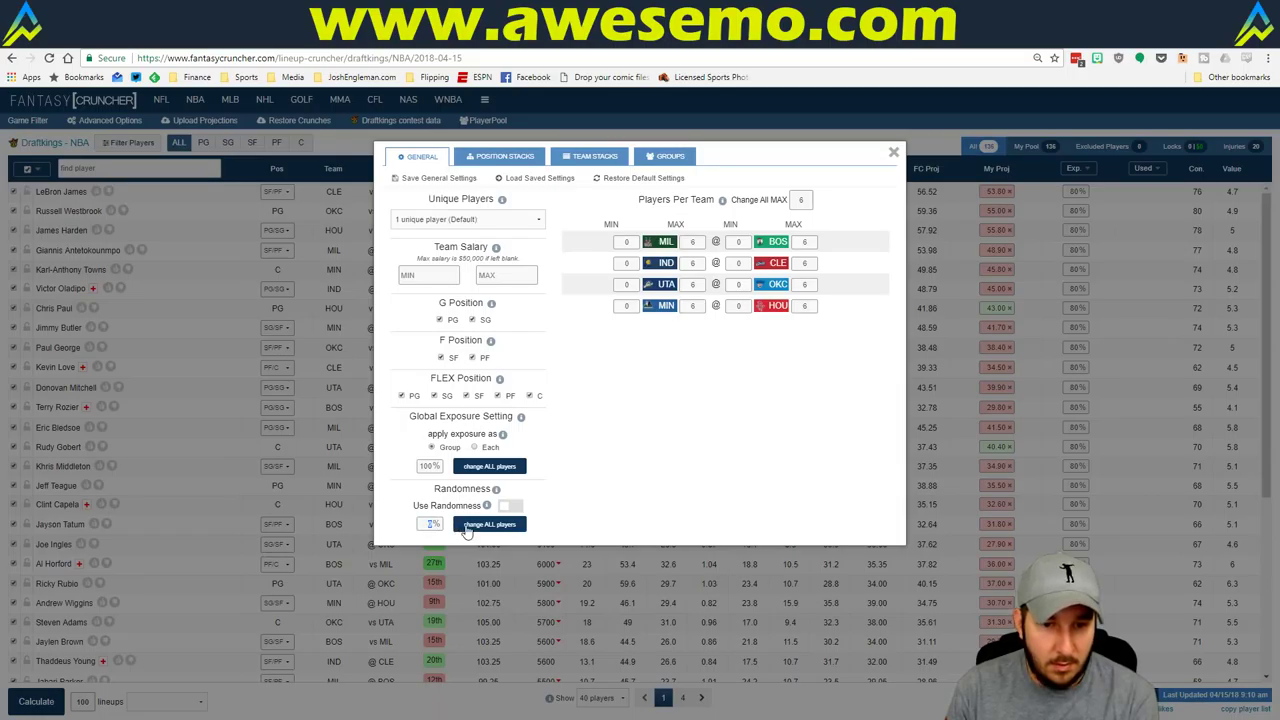
pyautogui.write('10')
pyautogui.click(474, 447)
pyautogui.click(510, 505)
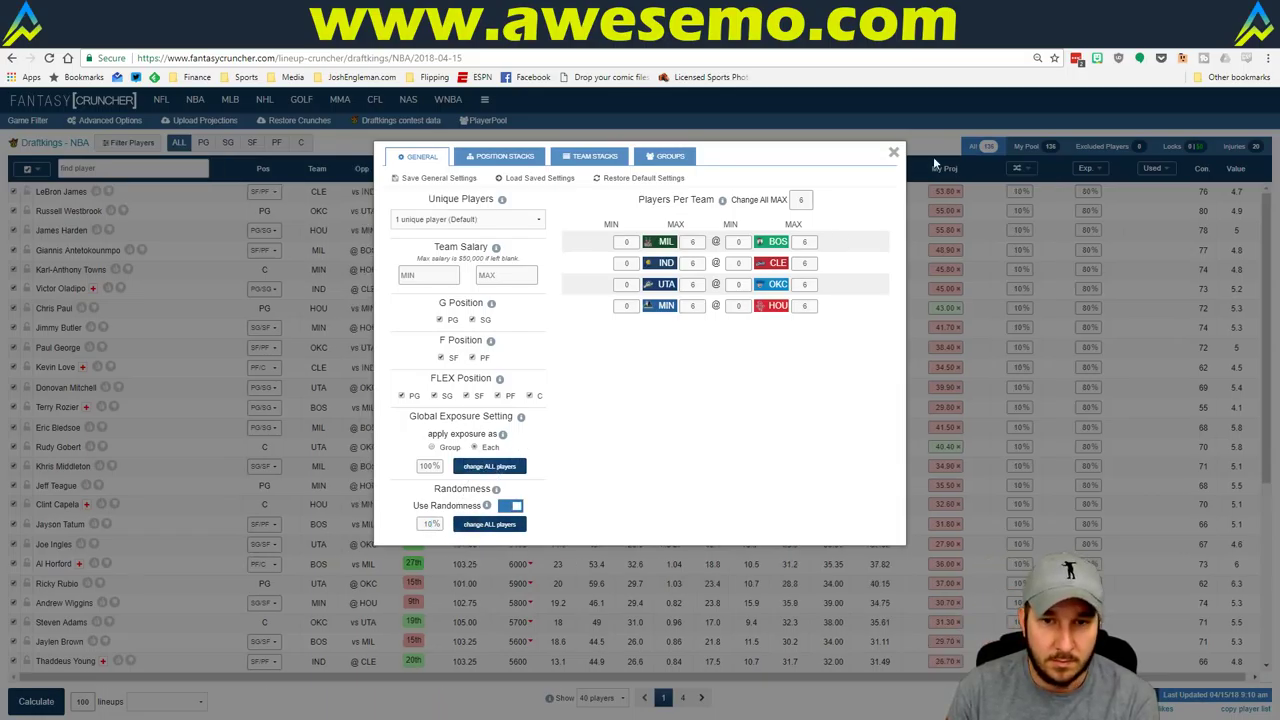
pyautogui.click(895, 155)
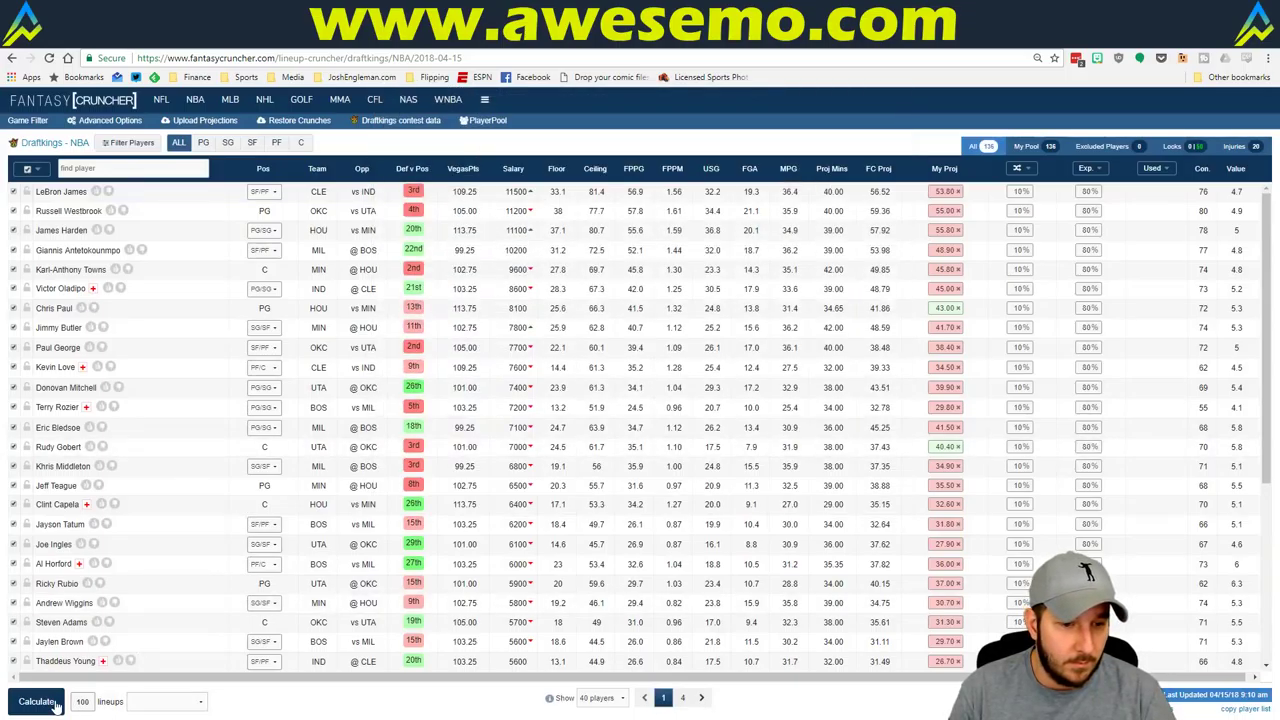
# Step: Calculate 100 lineups using My Projections and sort them by projected points from highest to lowest
pyautogui.click(165, 701)
pyautogui.click(162, 647)
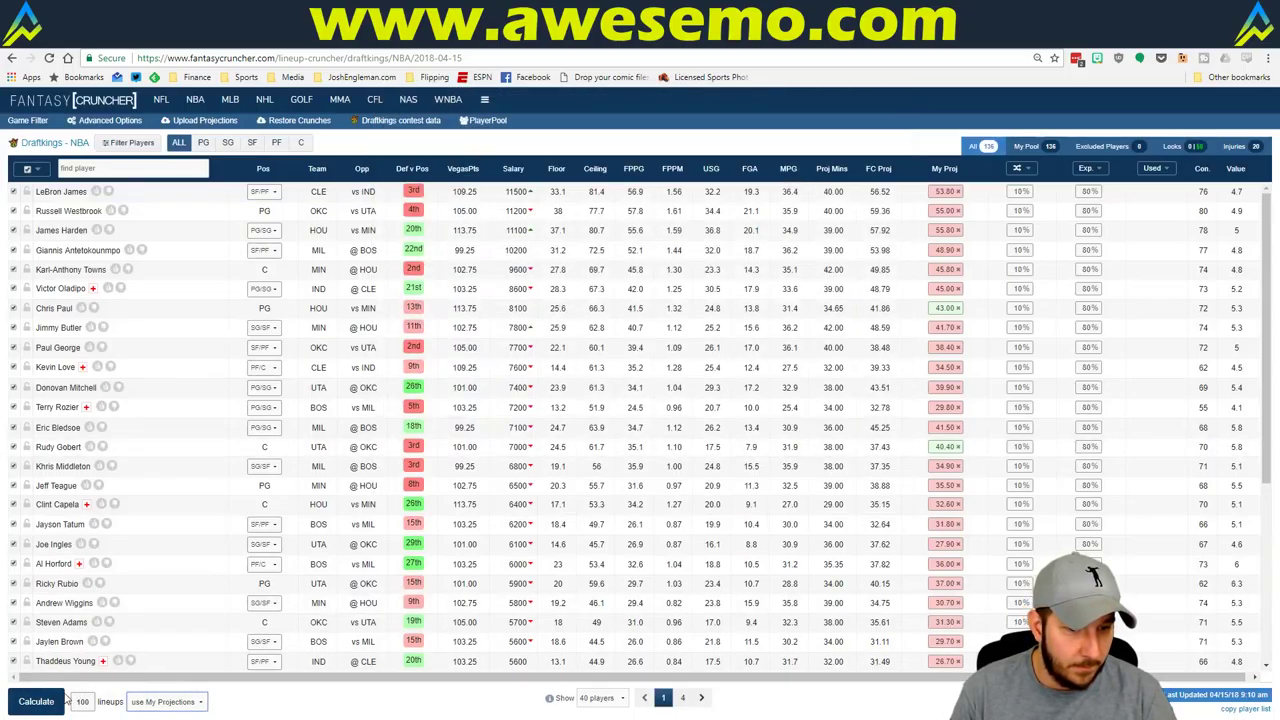
pyautogui.click(48, 701)
pyautogui.scroll(-2, 292, 572)
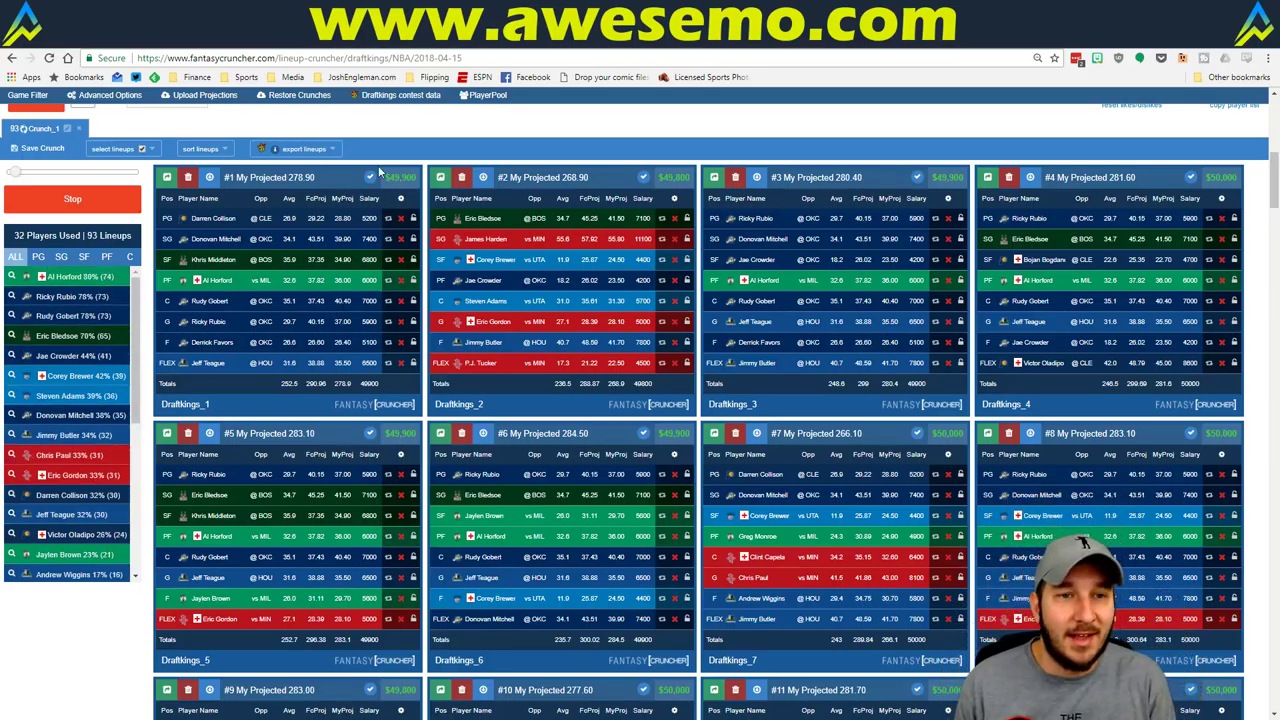
pyautogui.click(203, 148)
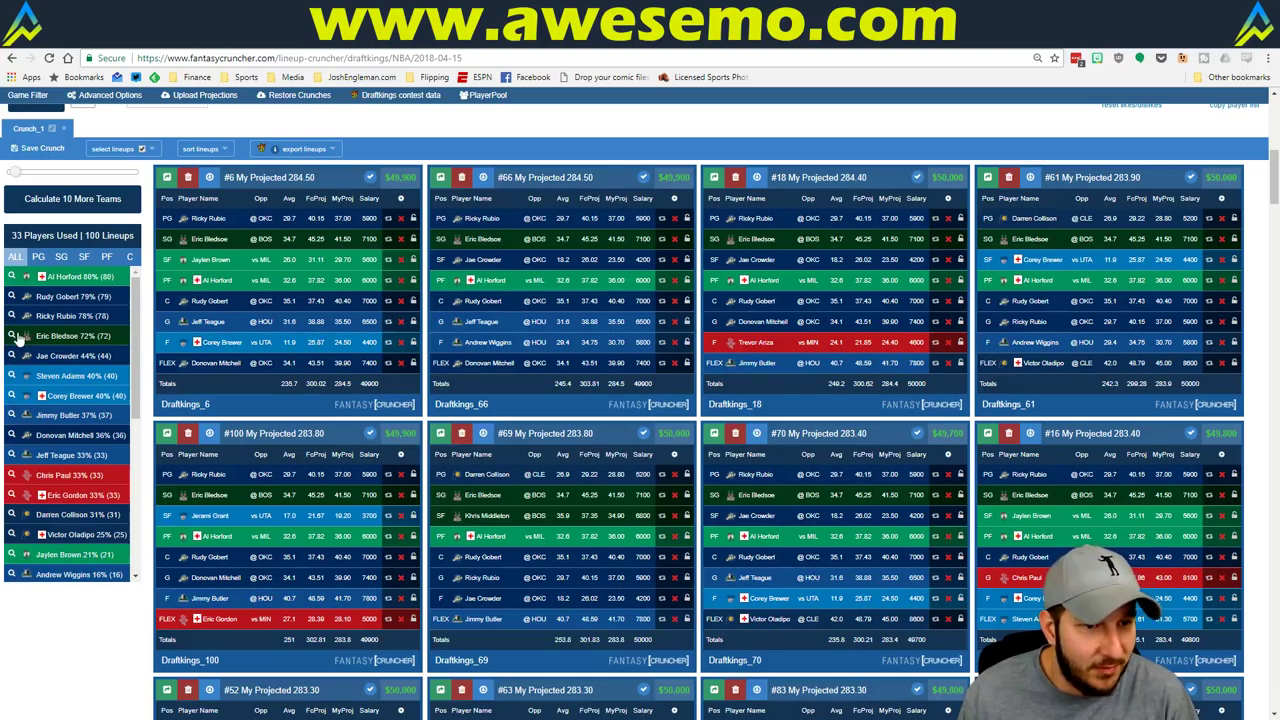
# Step: Filter the lineups to those containing Al Horford, Ricky Rubio, Rudy Gobert and Eric Bledsoe
pyautogui.click(12, 276)
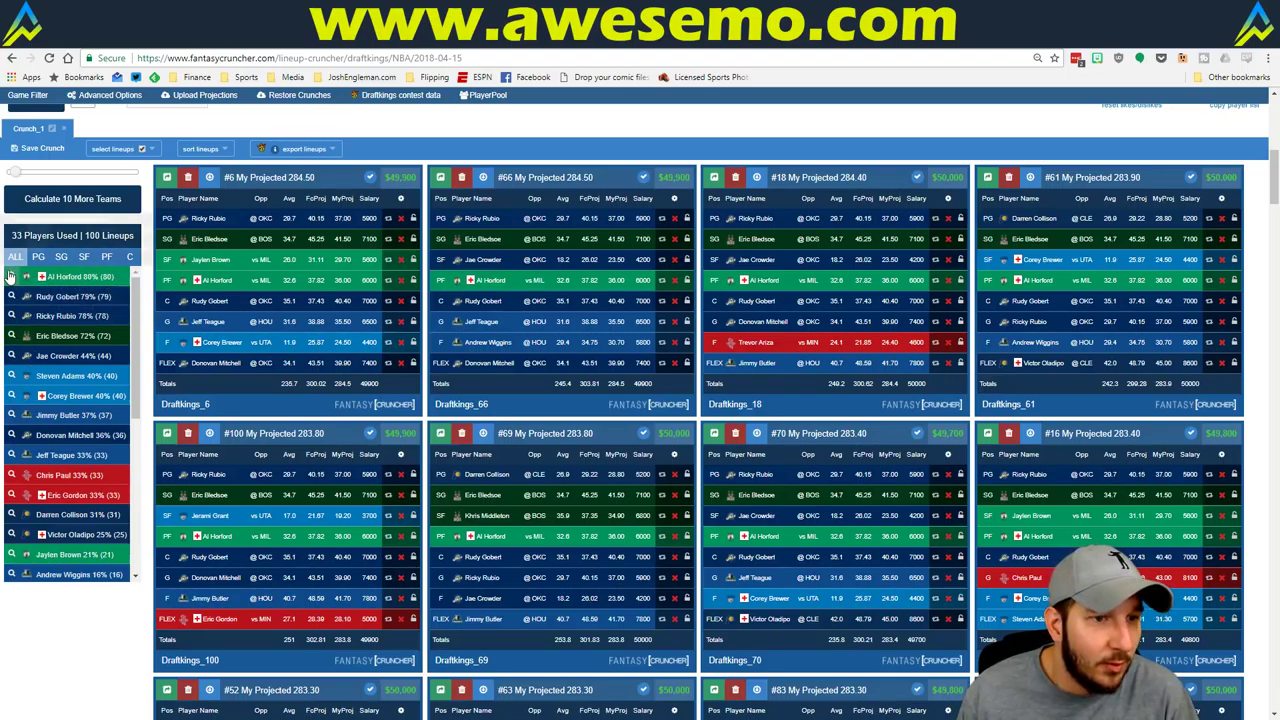
pyautogui.click(13, 308)
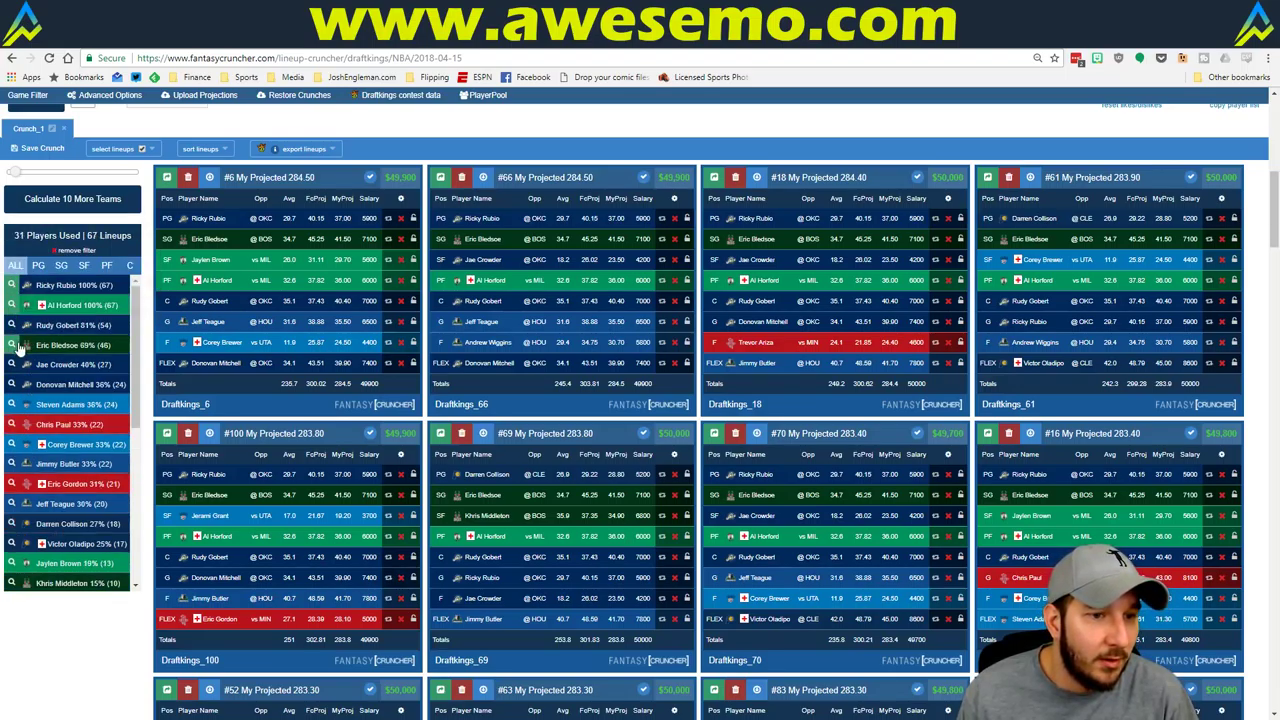
pyautogui.click(13, 344)
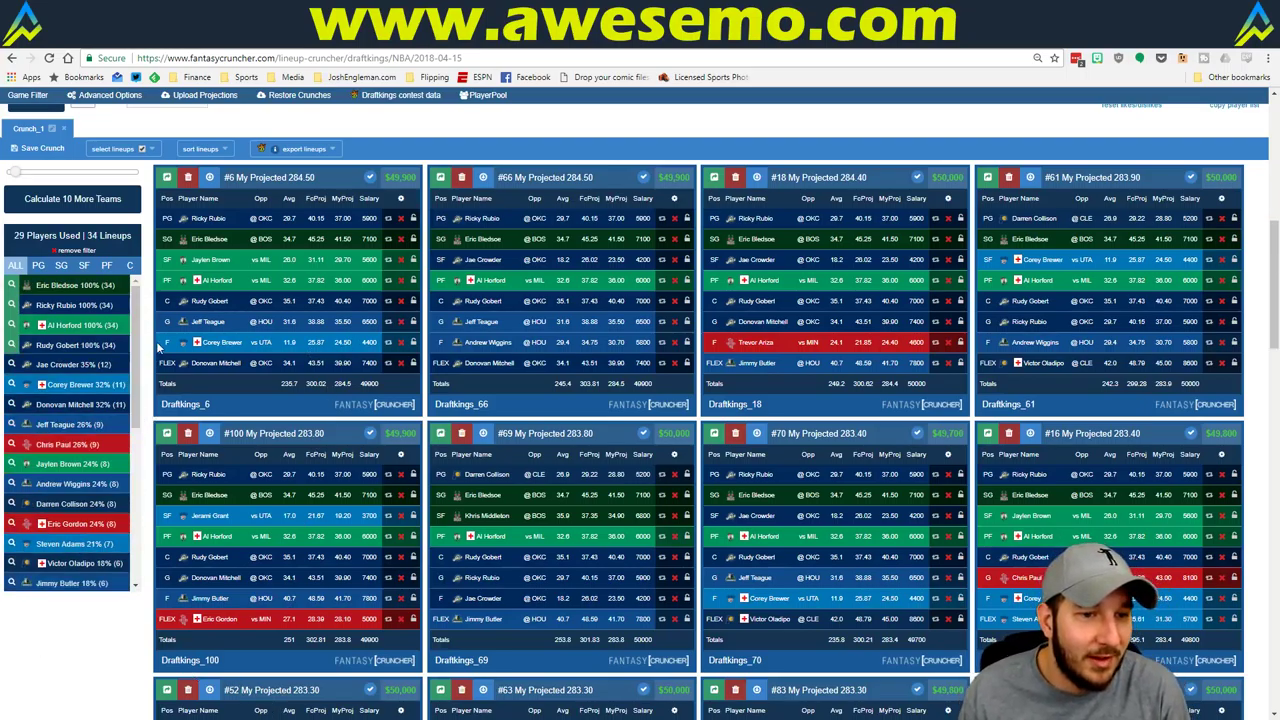
# Step: Check the DraftKings player grades and projections in the workbook's Daily sheet and return to FantasyCruncher
pyautogui.hotkey('alt', 'Tab')
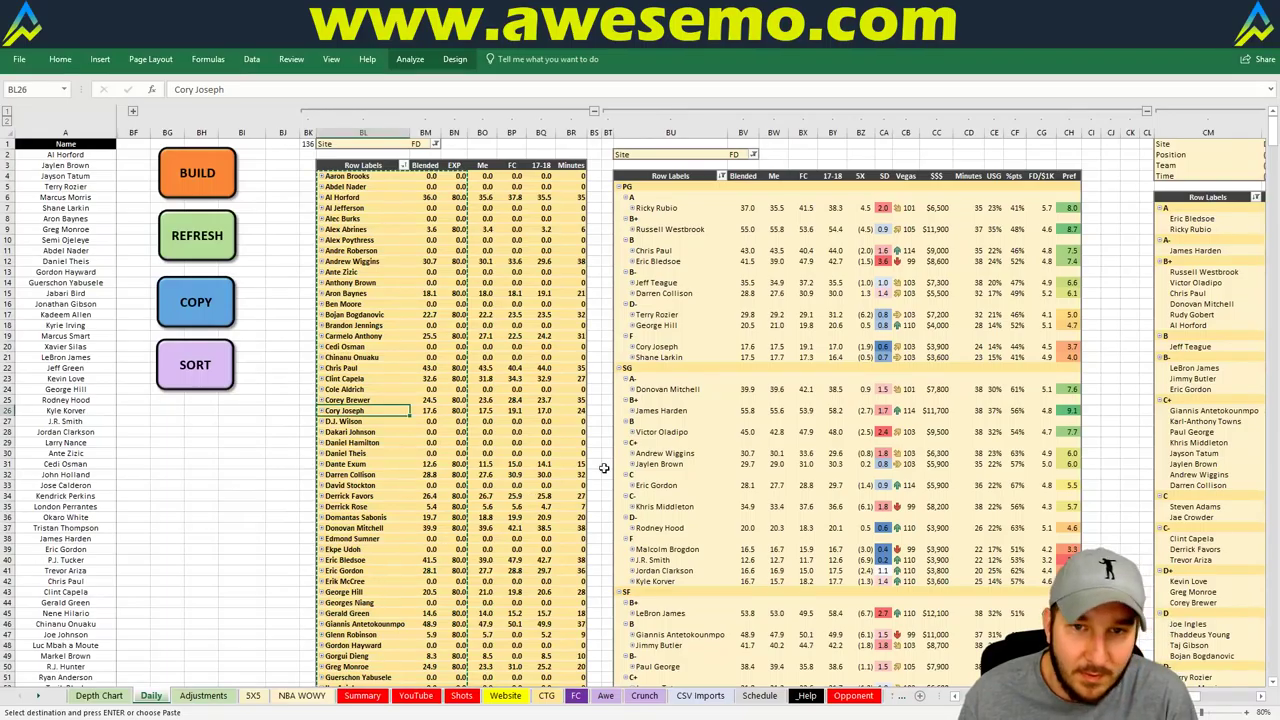
pyautogui.hscroll(10, 1220, 706)
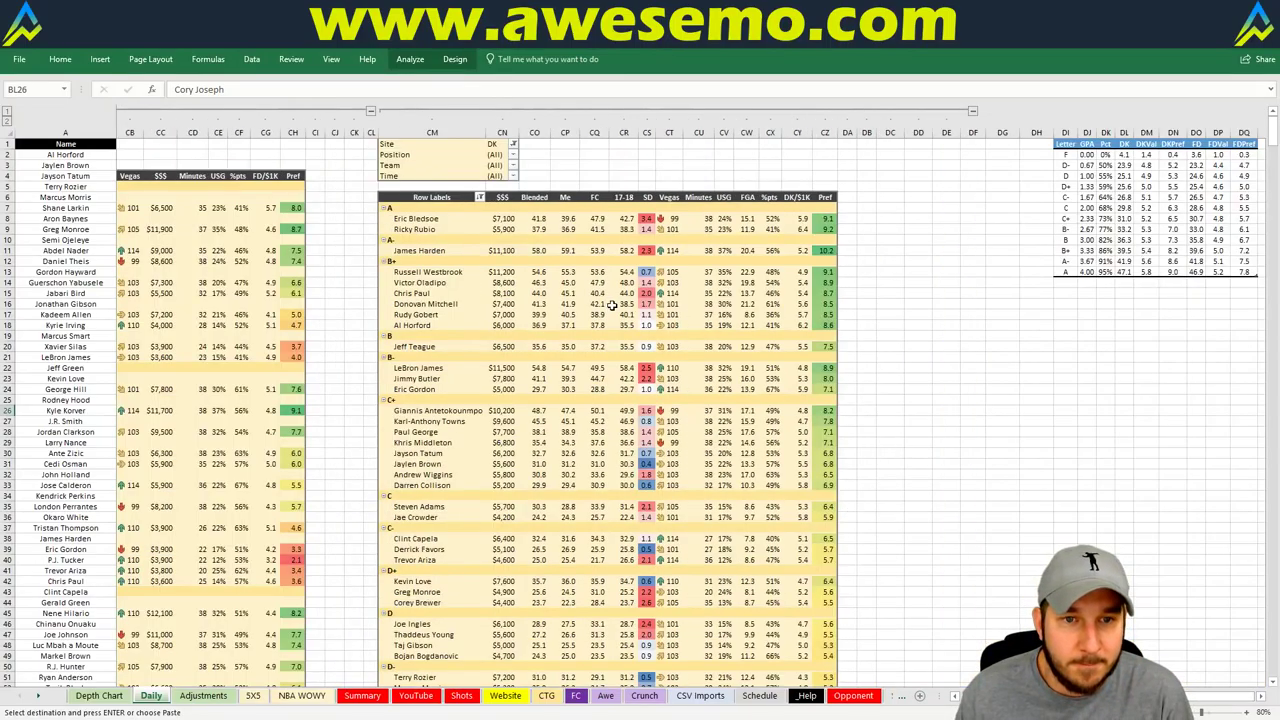
pyautogui.hotkey('alt', 'Tab')
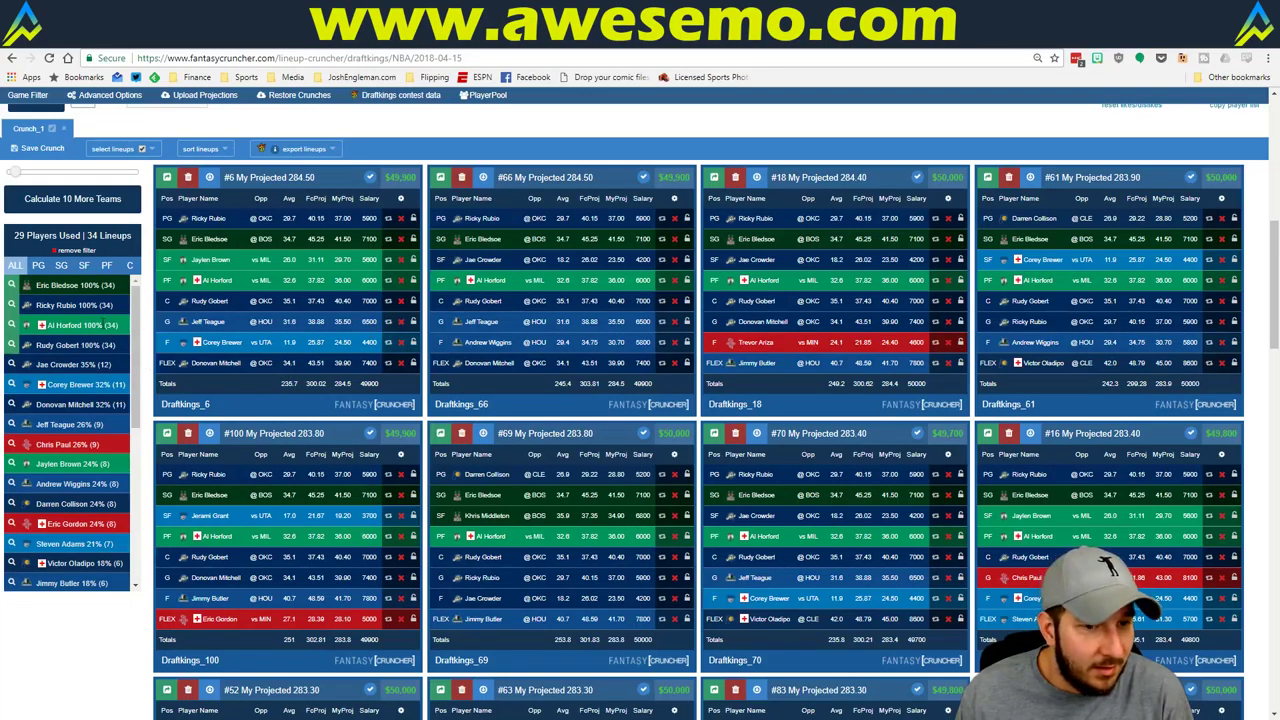
# Step: Narrow the filtered lineups to those with shooting guard James Harden, examine them, and remove the player filter
pyautogui.click(61, 265)
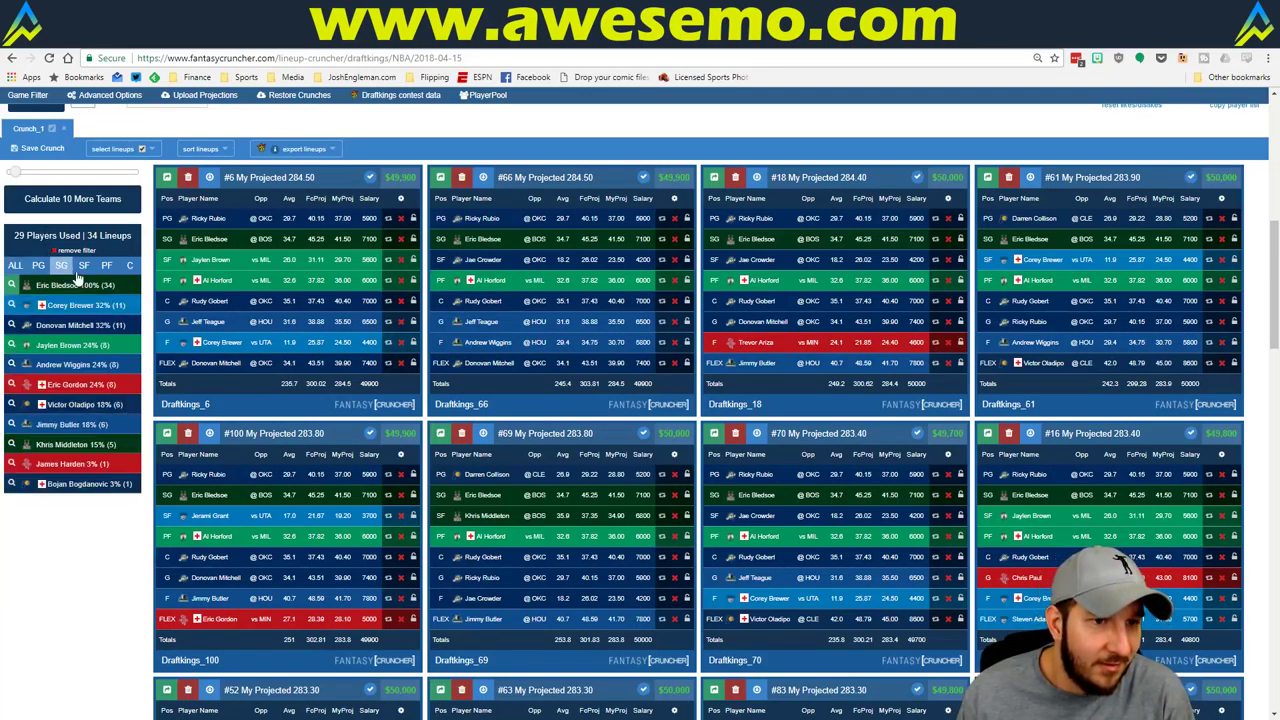
pyautogui.click(12, 463)
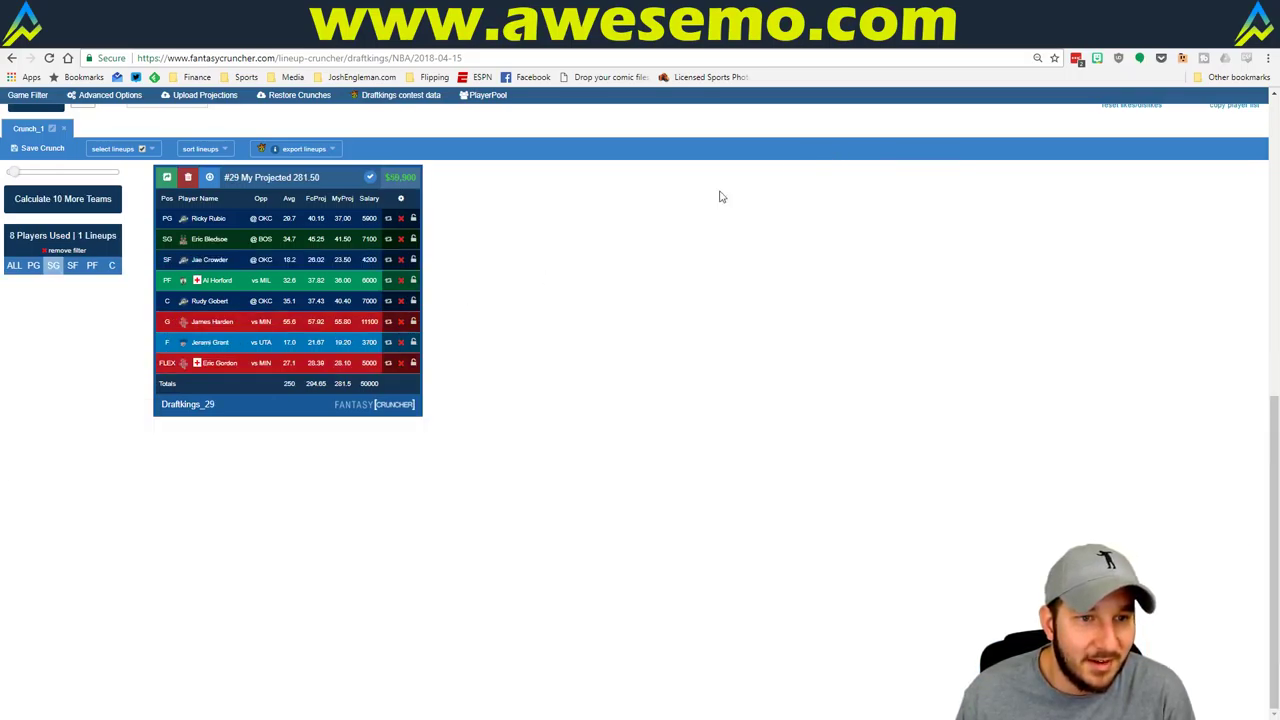
pyautogui.click(64, 251)
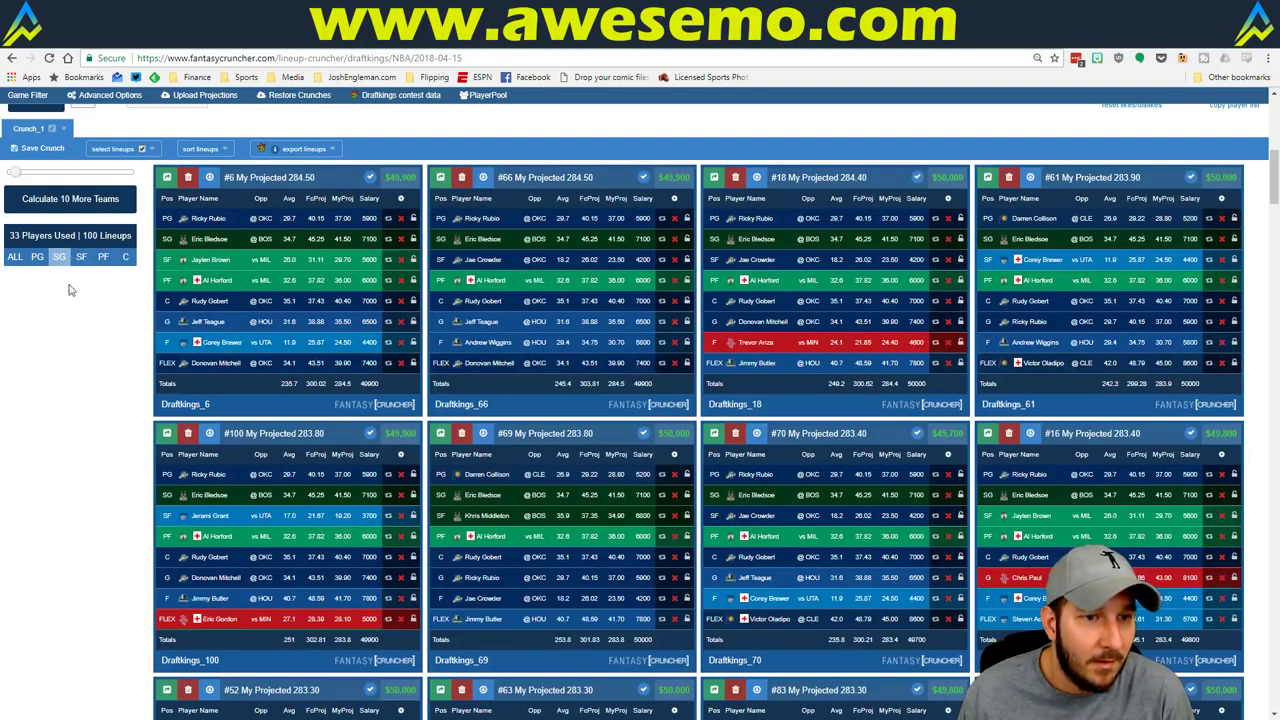
# Step: Compare the shooting guard and point guard exposures across all lineups with the DraftKings grades in the workbook's Daily sheet
pyautogui.click(59, 257)
pyautogui.hotkey('alt', 'Tab')
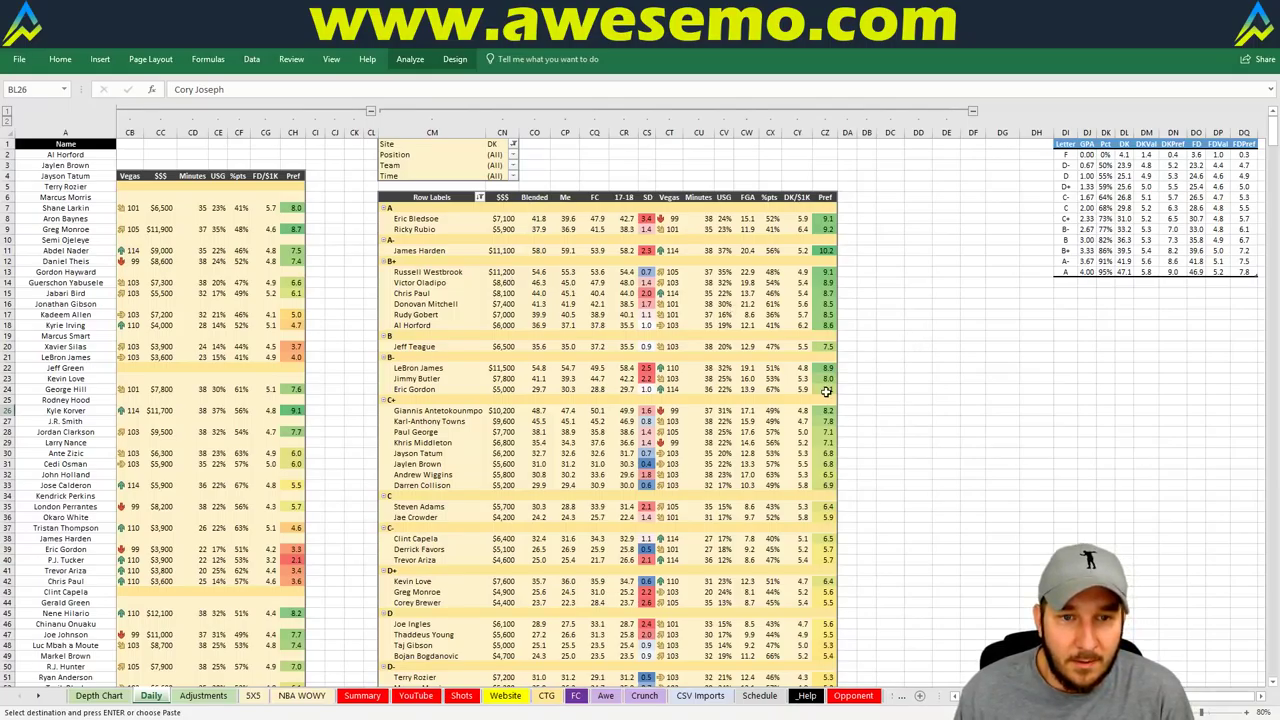
pyautogui.hotkey('alt', 'Tab')
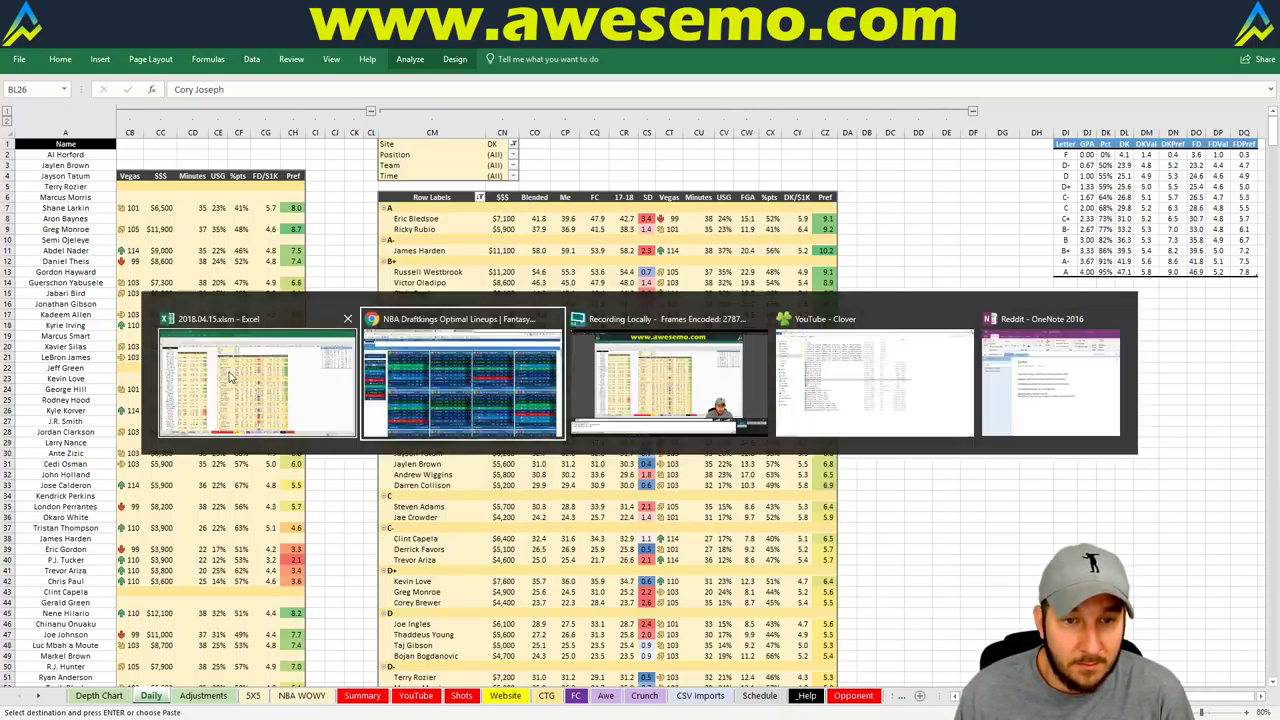
pyautogui.click(40, 258)
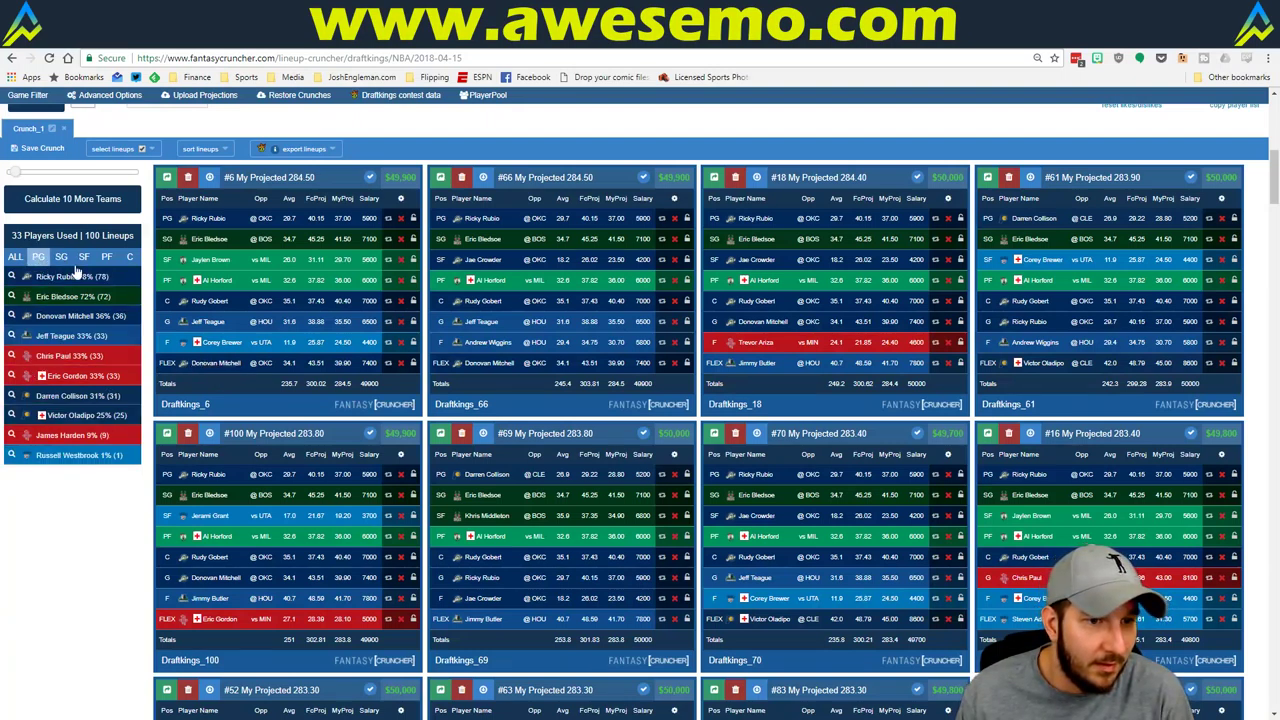
pyautogui.hotkey('alt', 'Tab')
pyautogui.hotkey('alt', 'Tab')
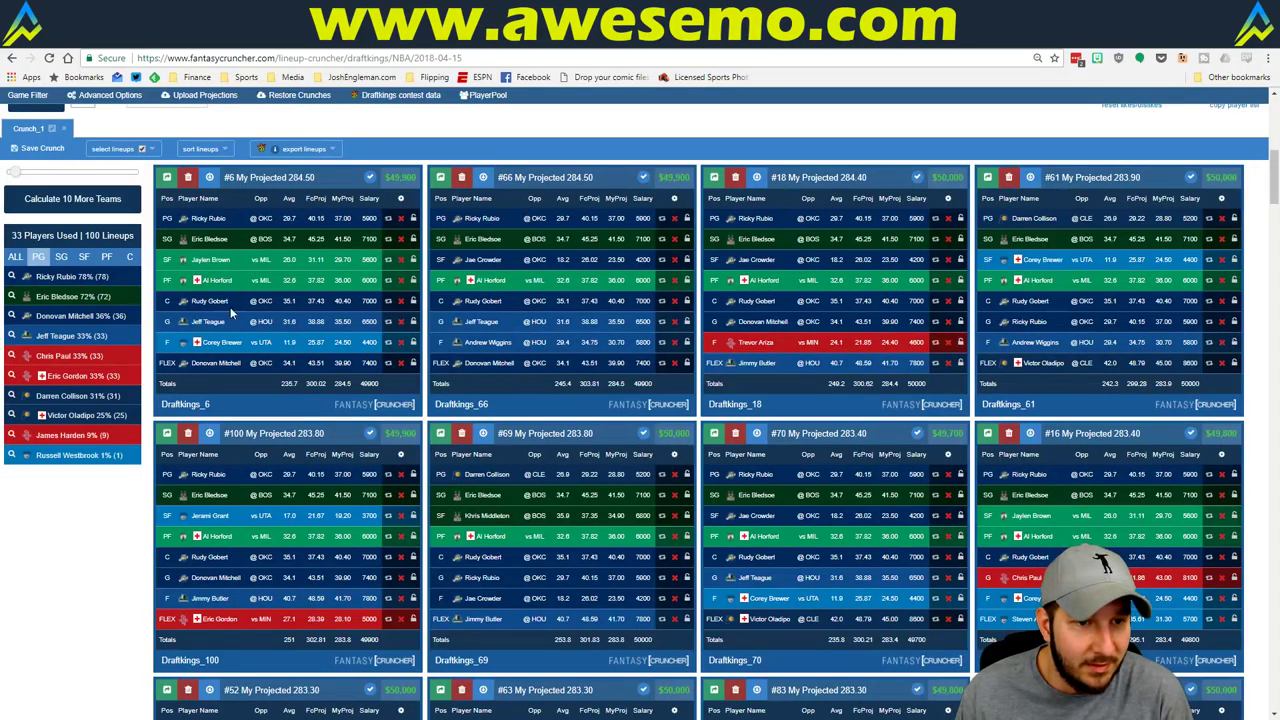
# Step: List the shooting guard exposures, filter the lineups by Victor Oladipo, and remove the player filter
pyautogui.click(61, 257)
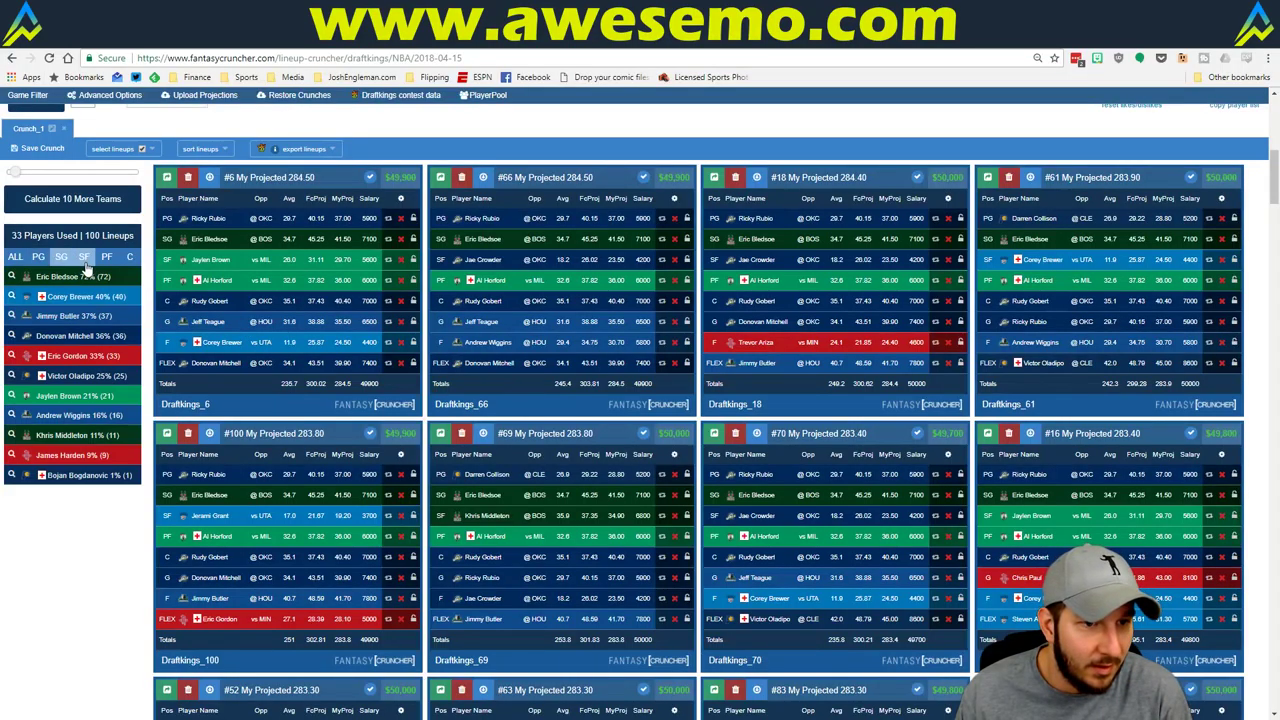
pyautogui.click(11, 376)
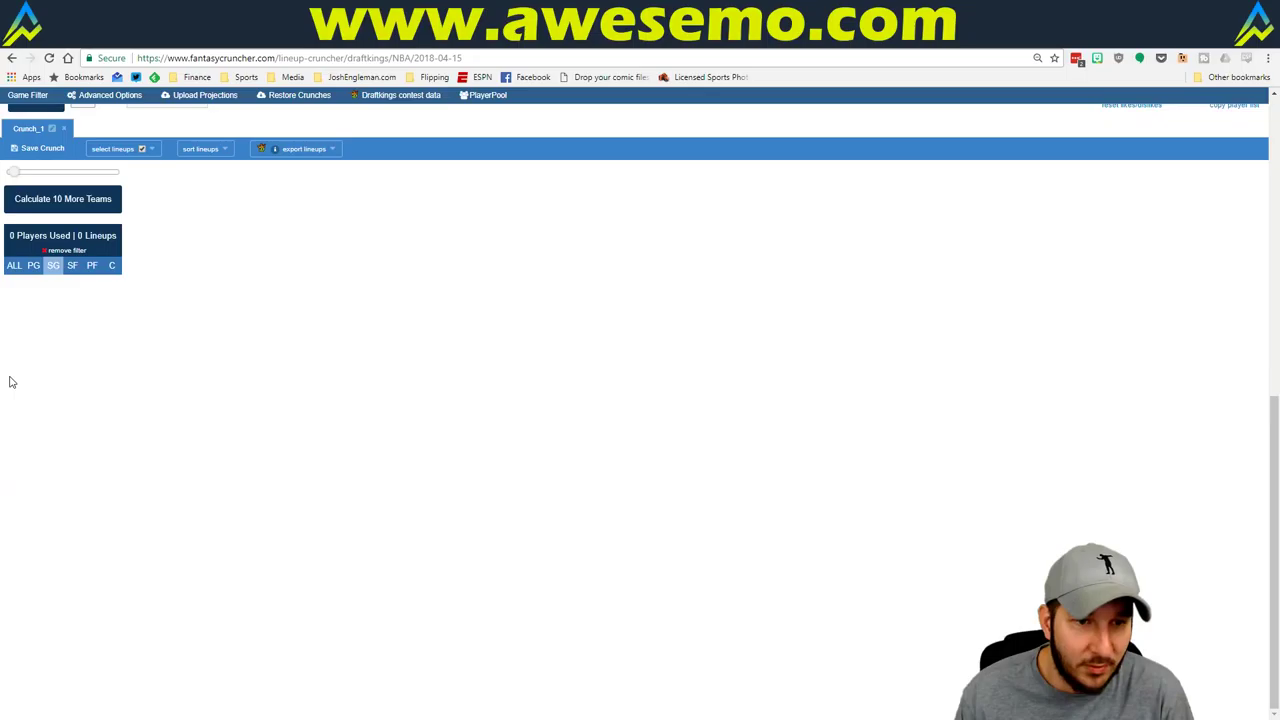
pyautogui.click(62, 251)
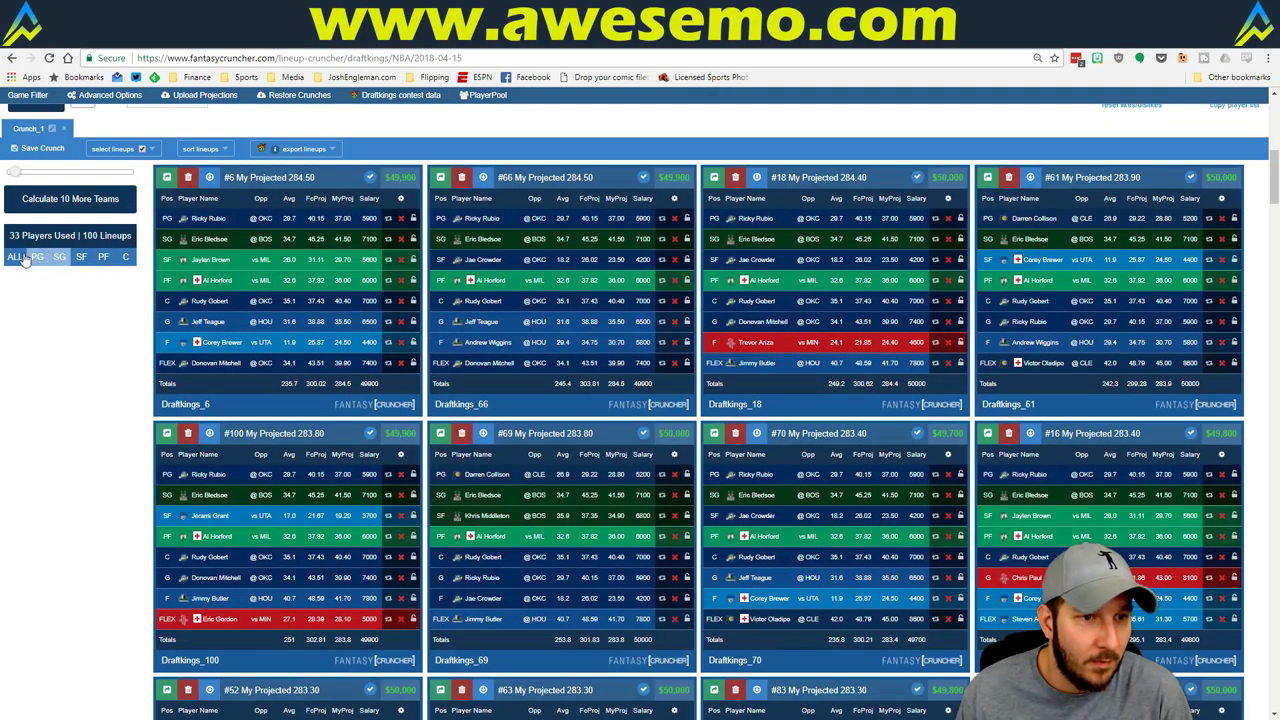